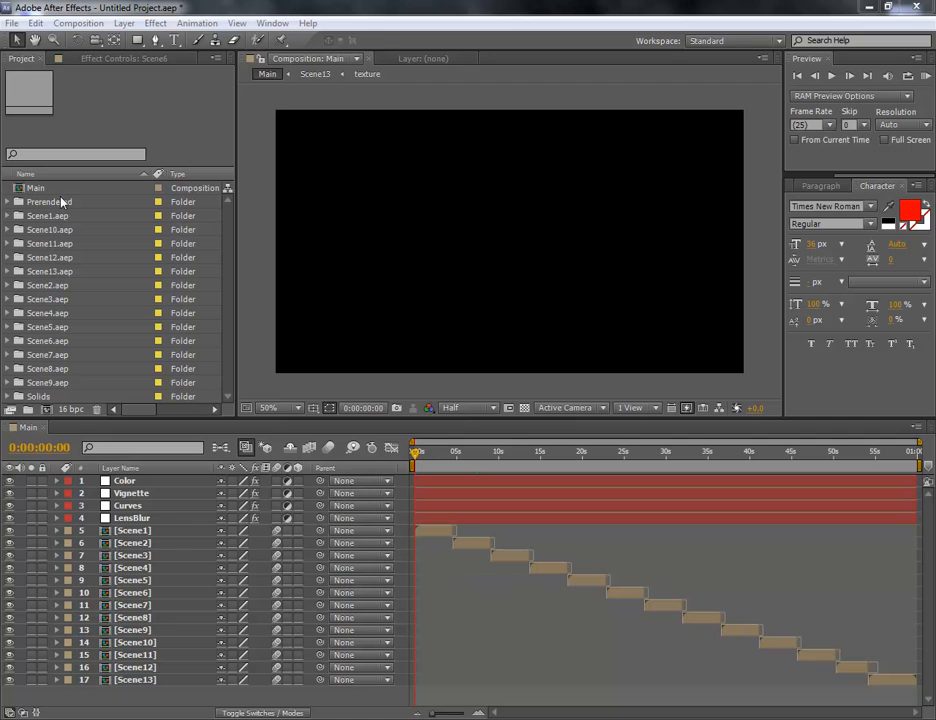
Preview the Main composition at 0:00:02:24, select its Scene1 layer and expand the Scene1.aep project folder
left_click(440, 455)
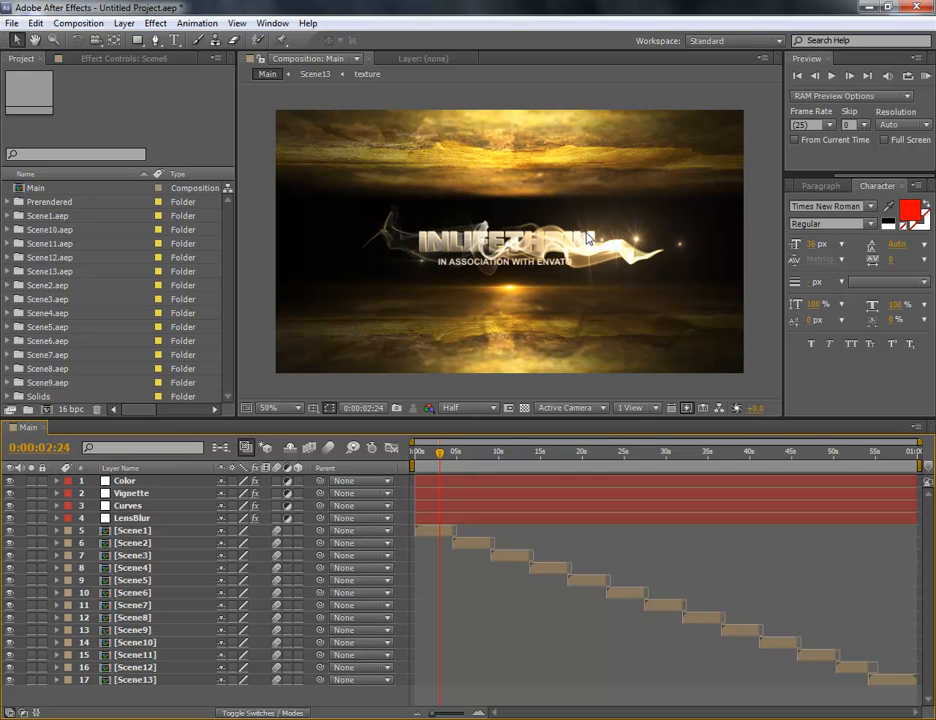
left_click(140, 530)
left_click(67, 219)
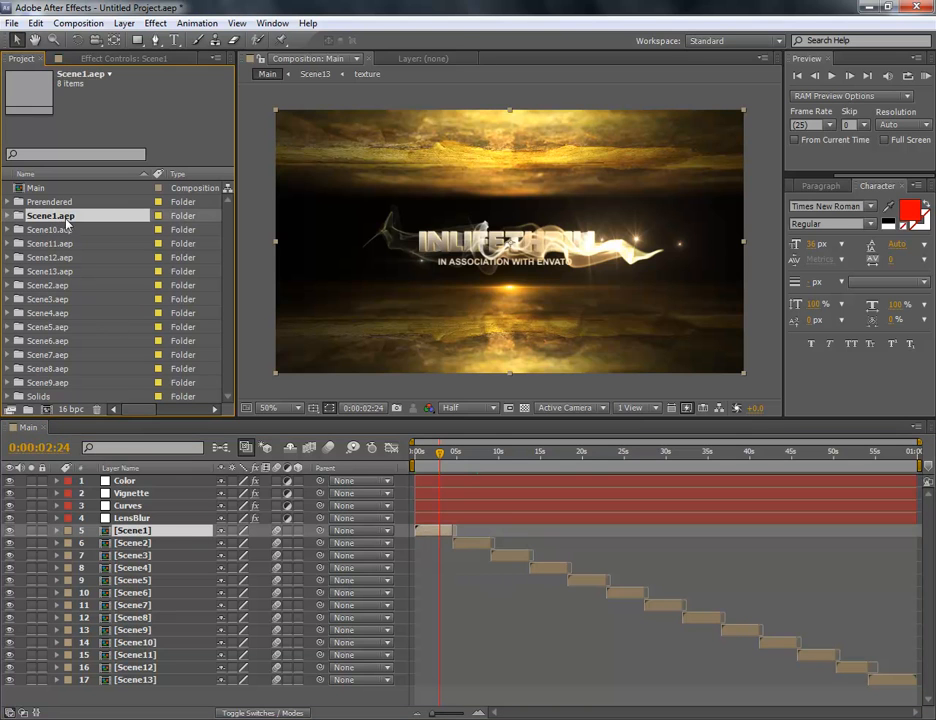
left_click(8, 216)
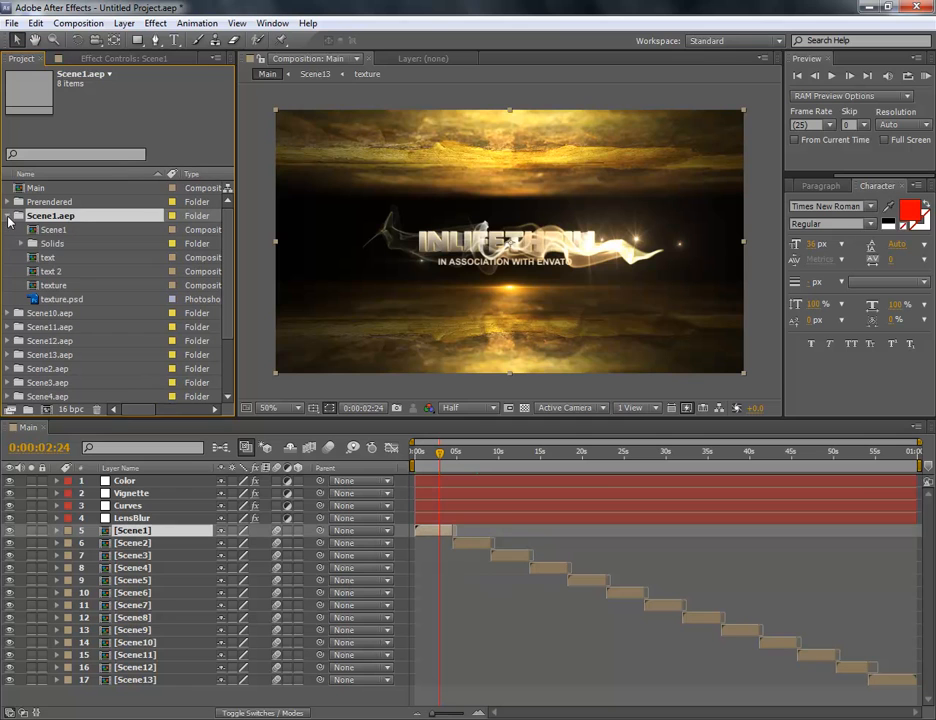
Open the "text" and "text 2" compositions from the Scene1.aep folder
left_click(50, 257)
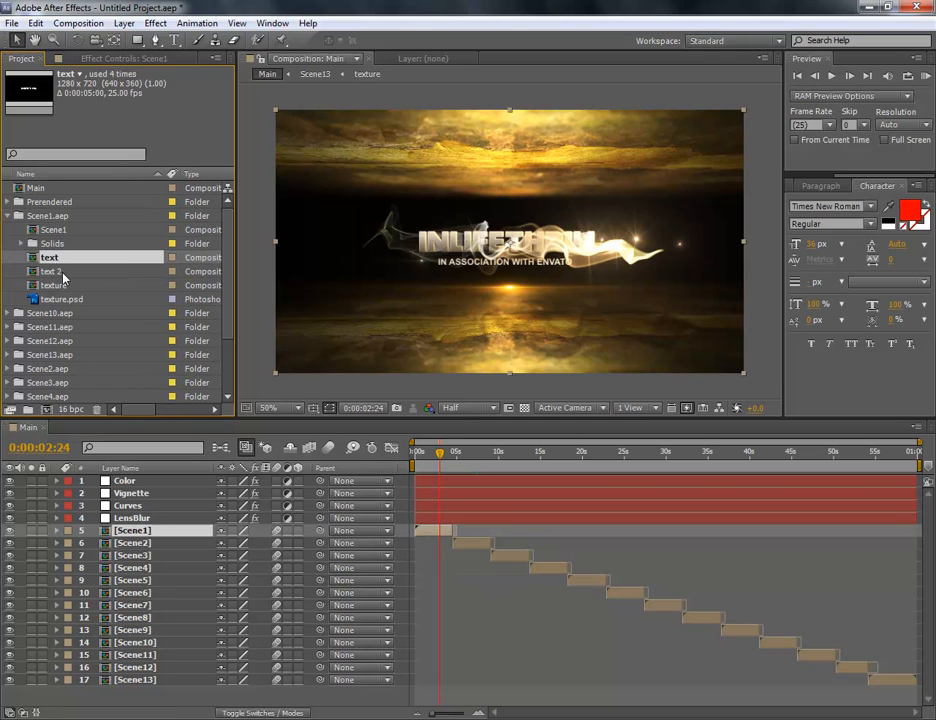
left_click(60, 268)
left_click(63, 258)
double_click(35, 258)
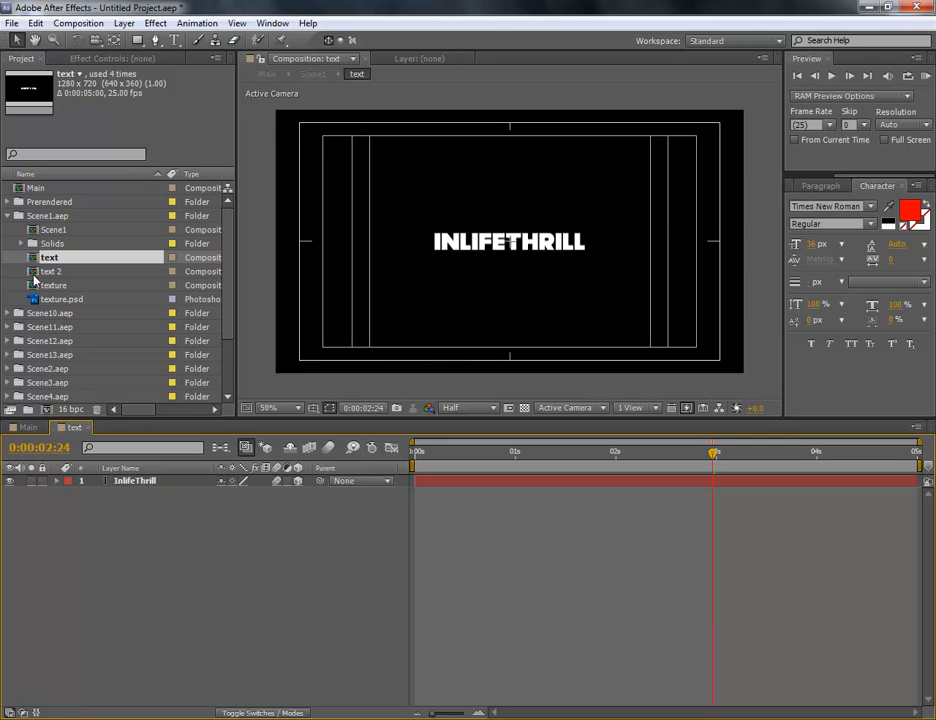
double_click(34, 274)
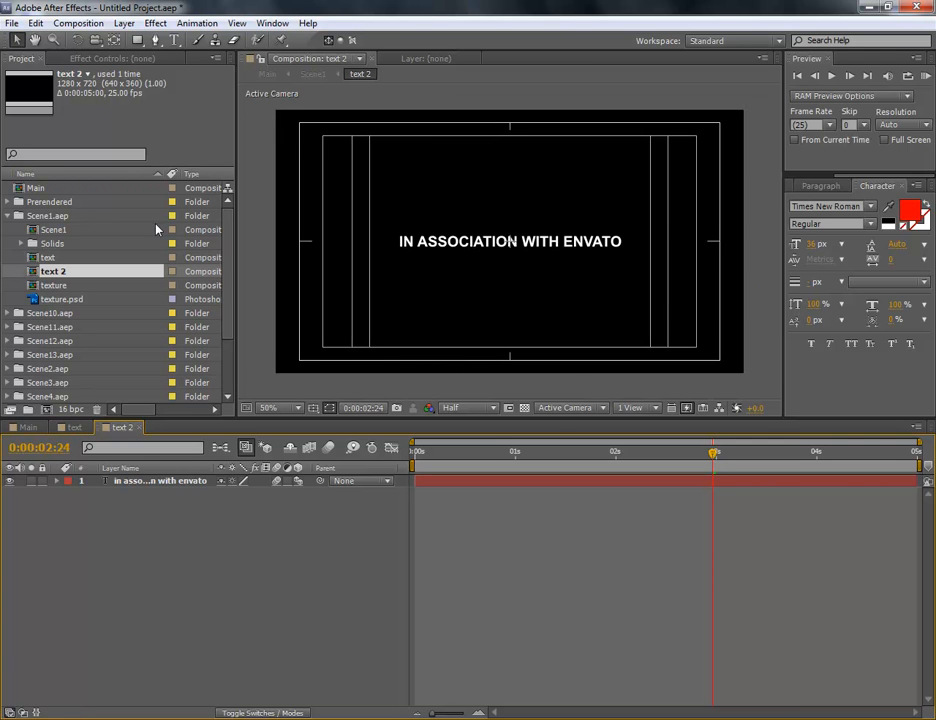
Replace the InlifeThrill title in Scene1's "text" composition with "YOUR TEXT"
left_click(74, 429)
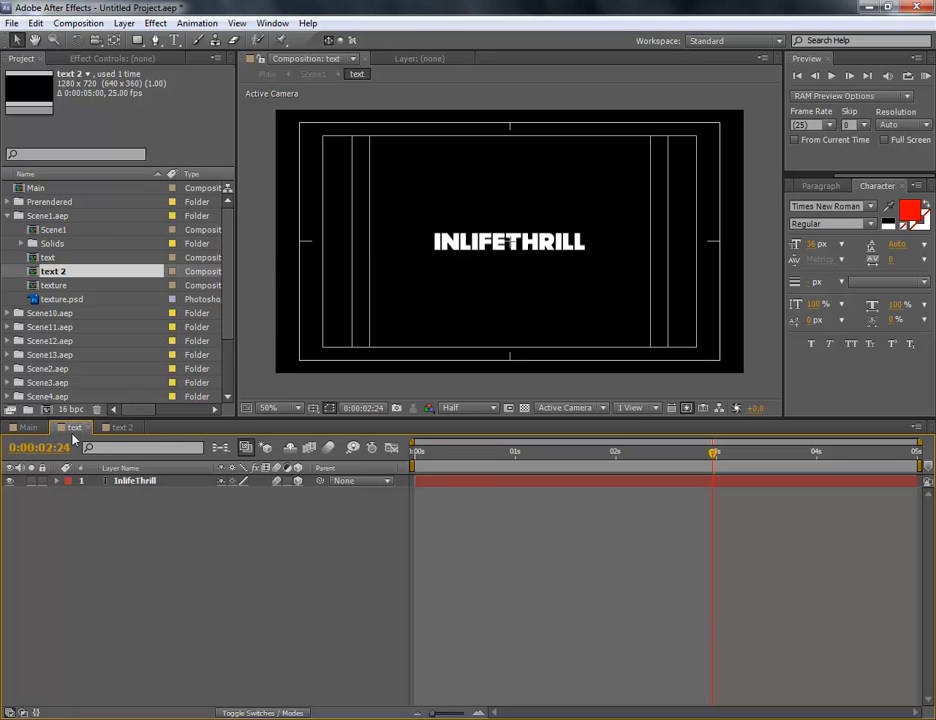
double_click(135, 481)
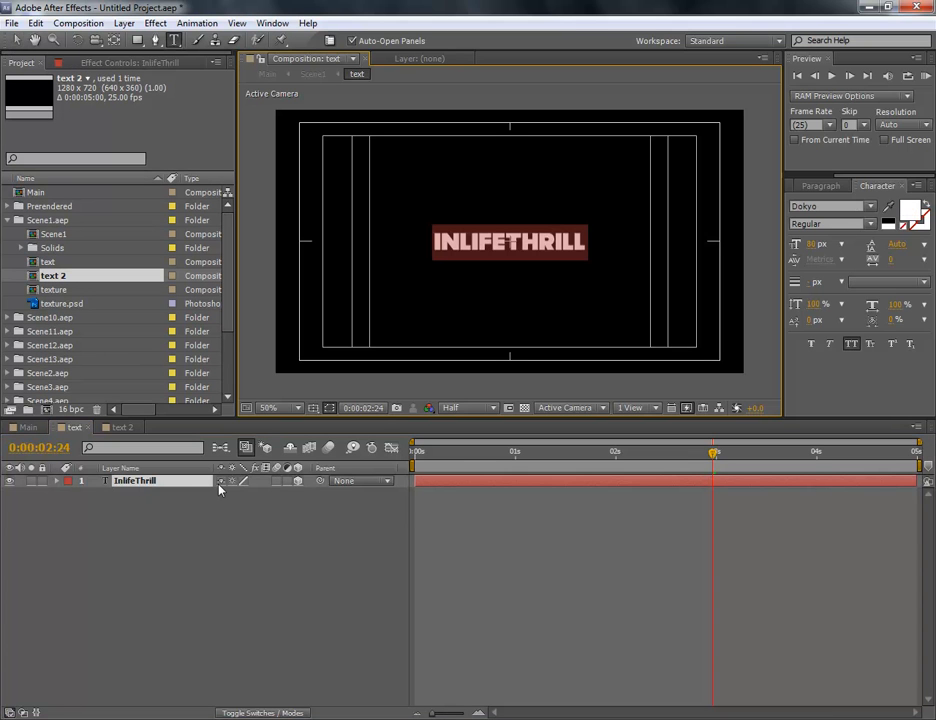
type("THIS IS YOUR ")
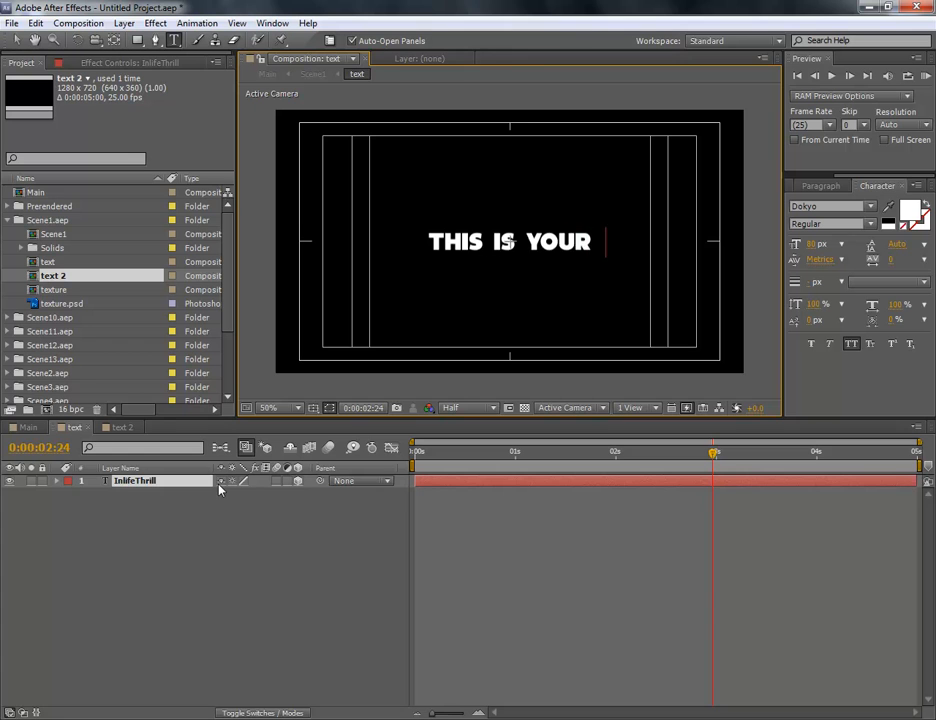
type("TEXT")
left_click(484, 241)
key("BackSpace")
key("BackSpace")
key("BackSpace")
key("BackSpace")
key("BackSpace")
key("BackSpace")
key("BackSpace")
key("BackSpace")
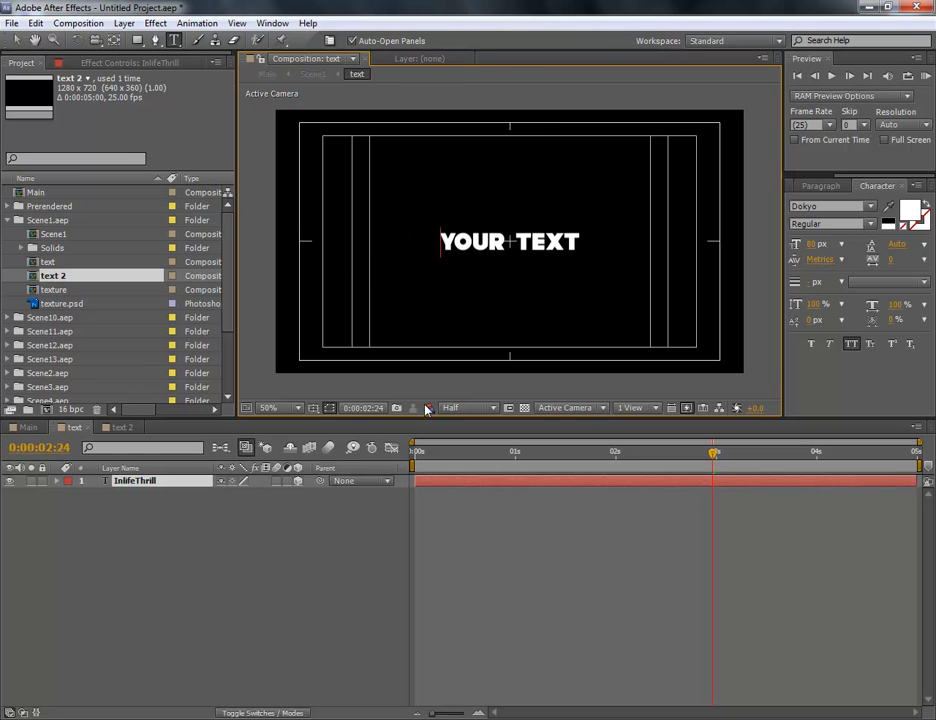
left_click(359, 564)
Replace the subtitle in Scene1's "text 2" composition with "this is your small title"
left_click(121, 427)
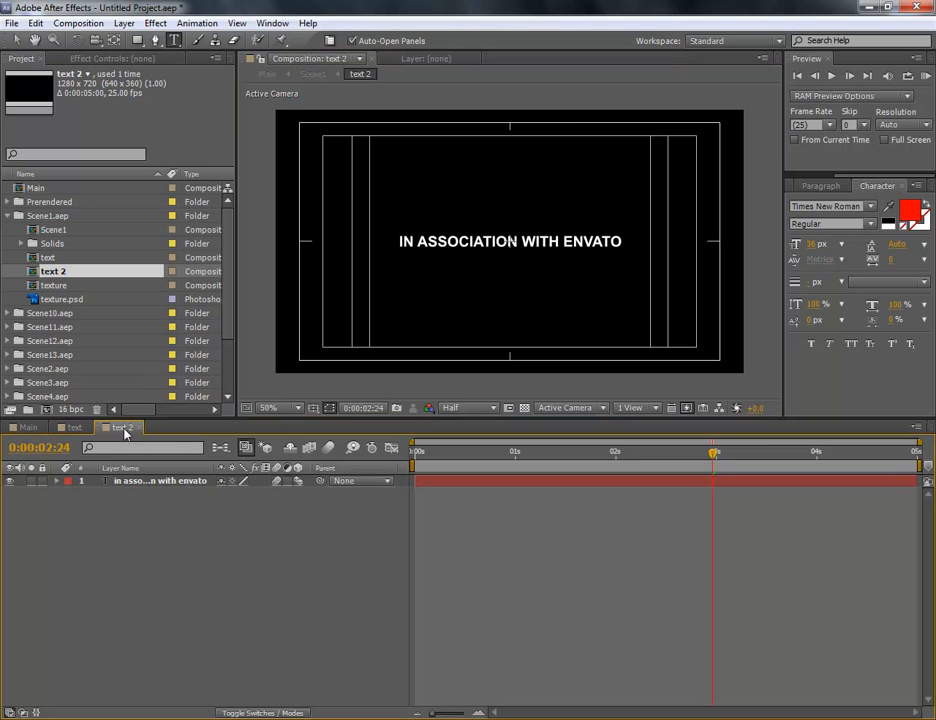
double_click(155, 482)
type("this is you")
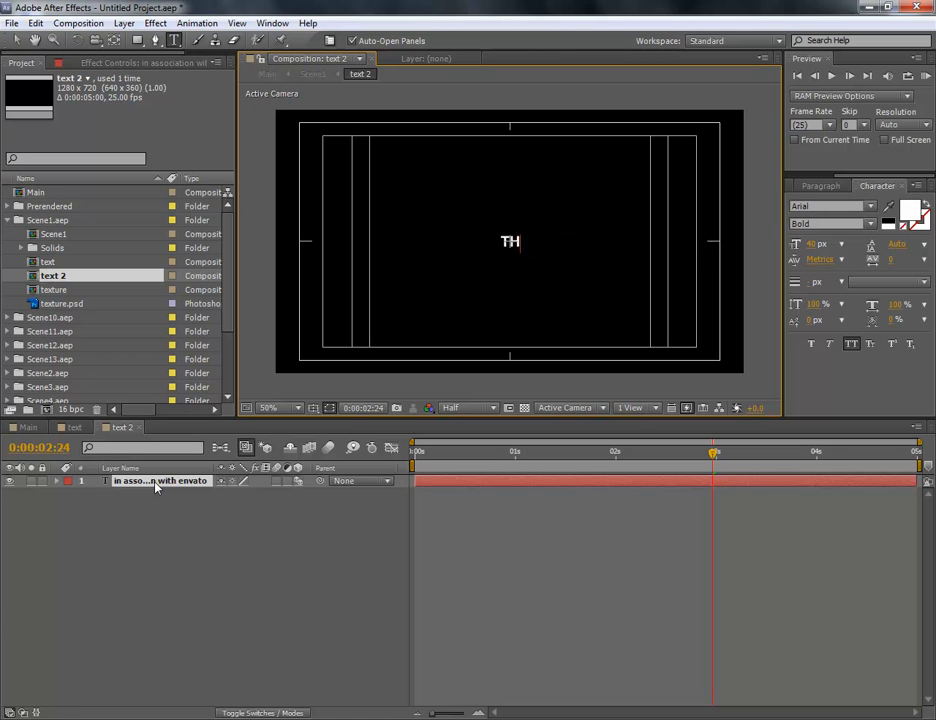
type("r small titl")
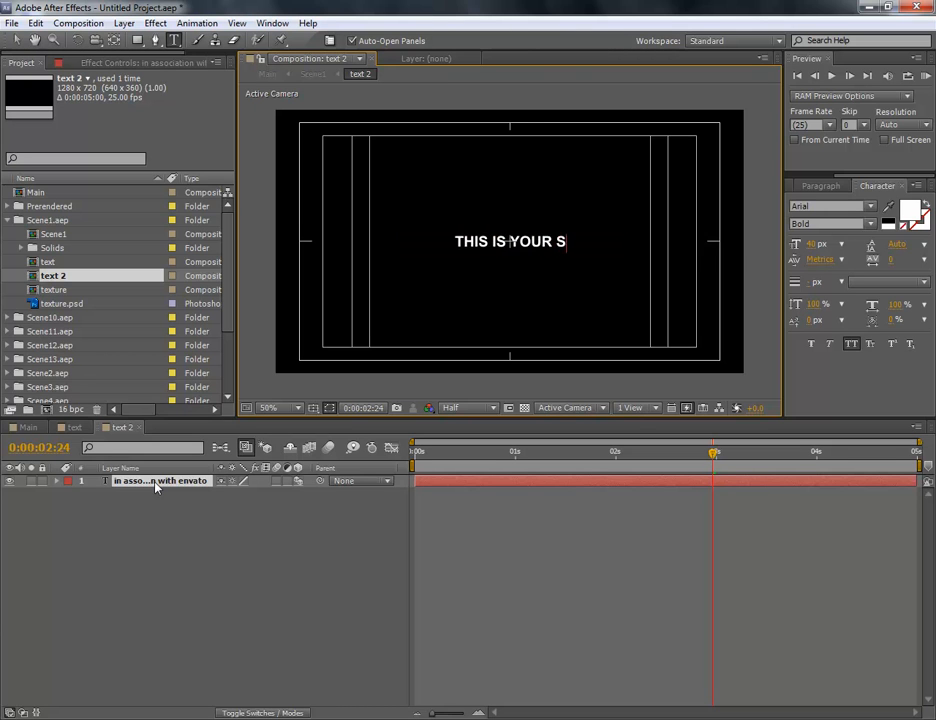
type("e")
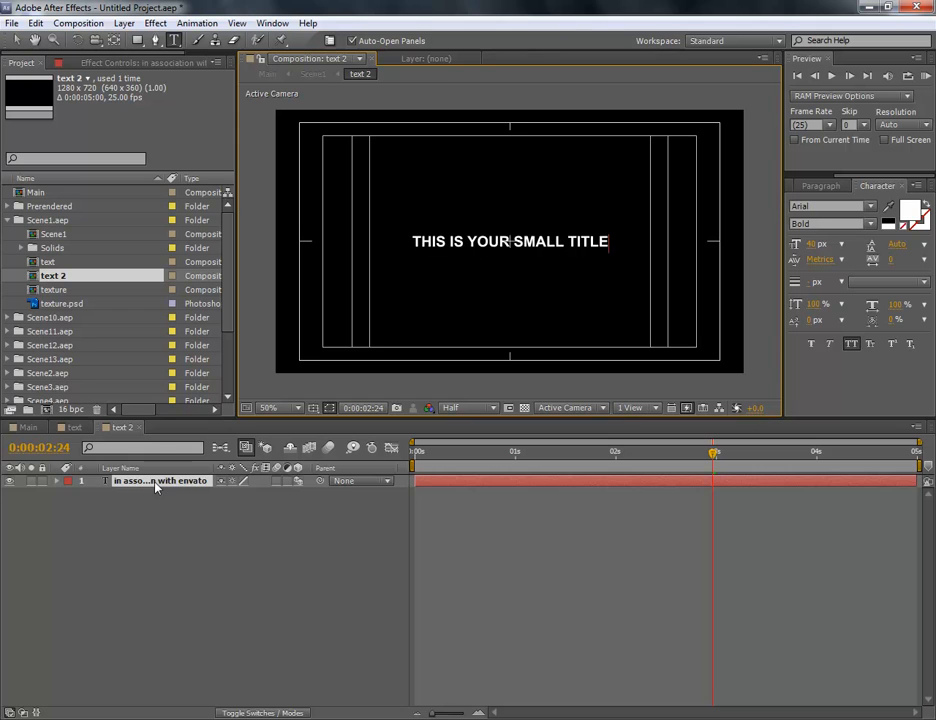
left_click(176, 581)
Switch back to the Selection tool and close the "text" and "text 2" compositions to return to Main
left_click(80, 428)
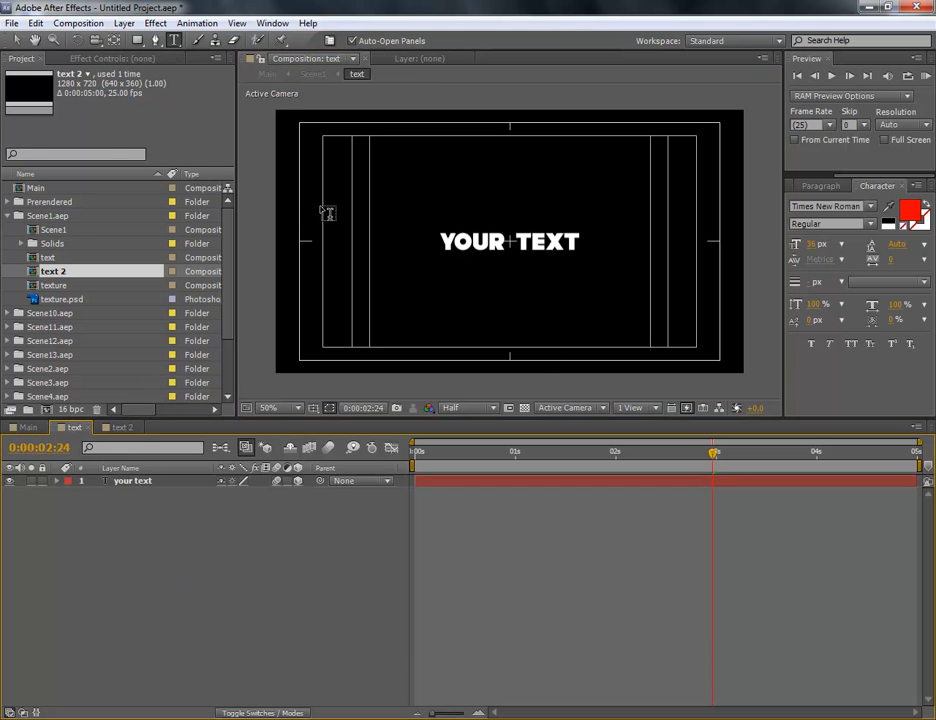
left_click(16, 40)
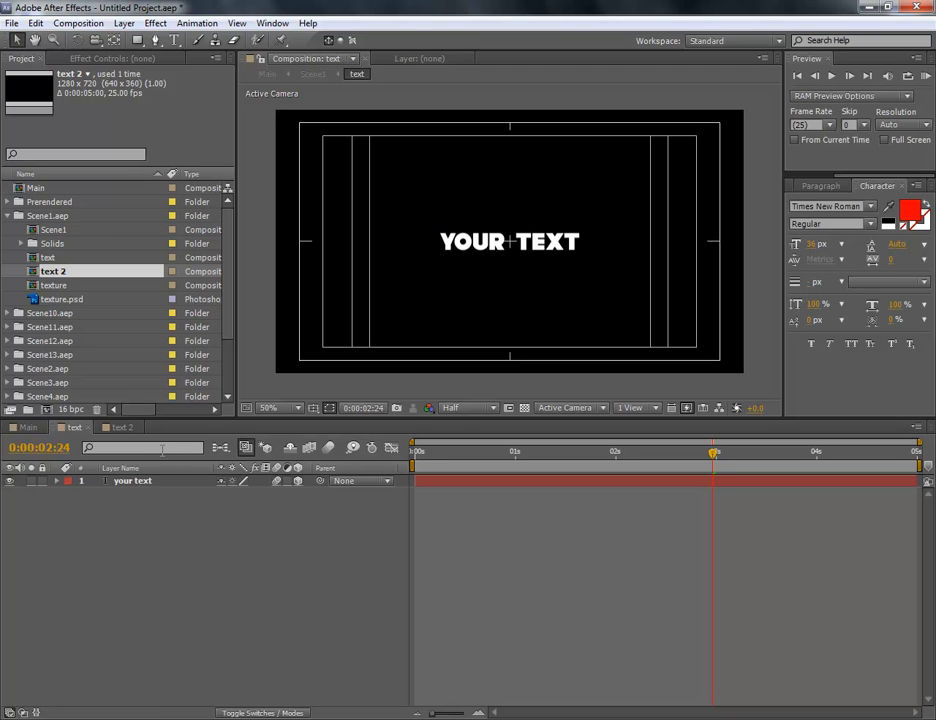
left_click(120, 428)
left_click(88, 429)
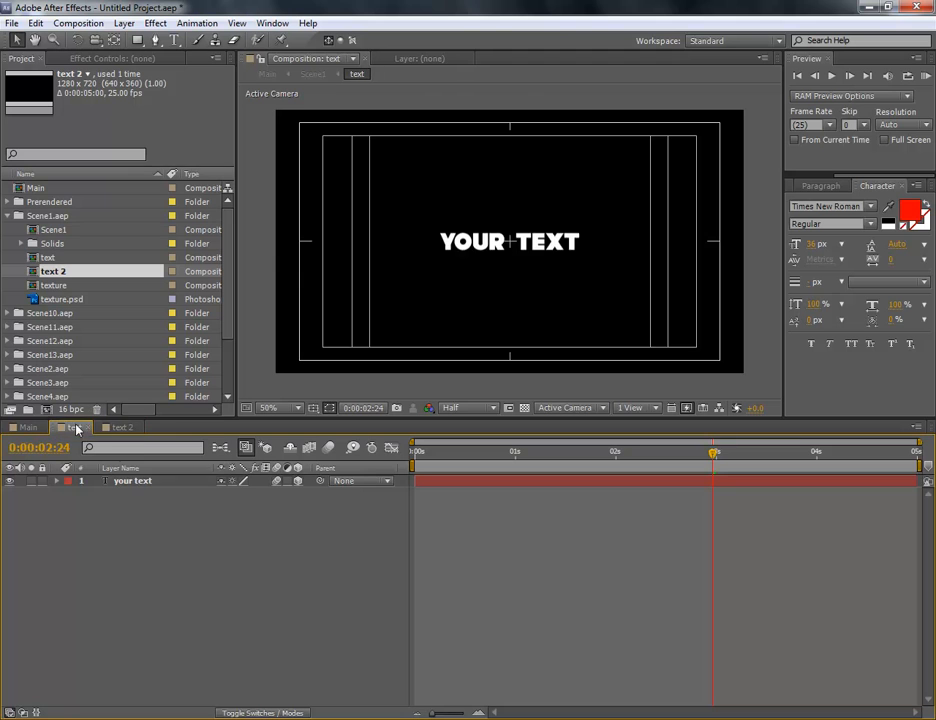
left_click(88, 428)
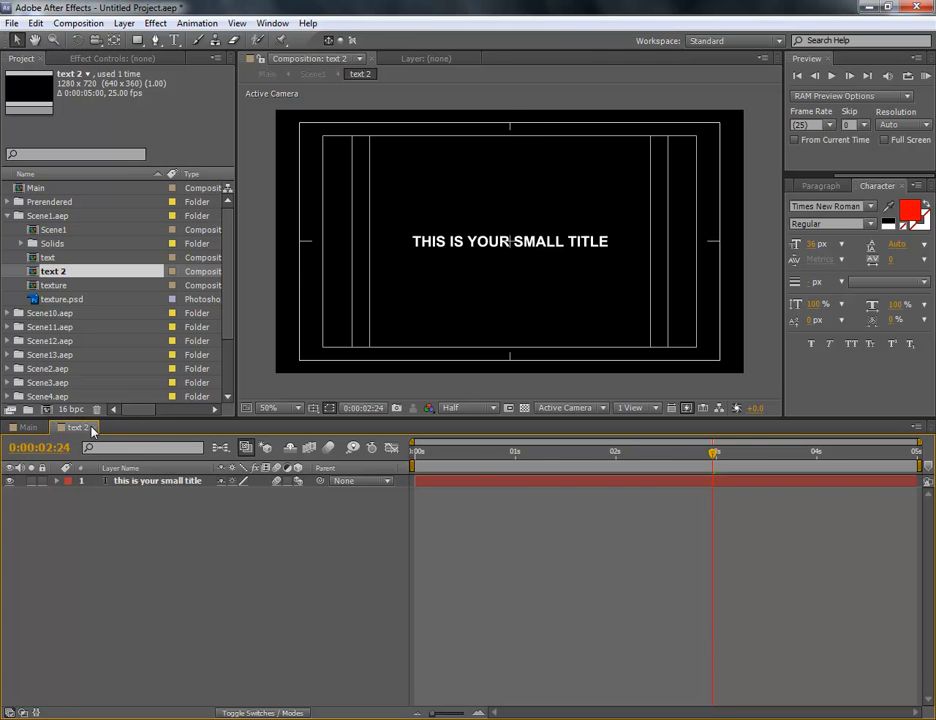
left_click(92, 428)
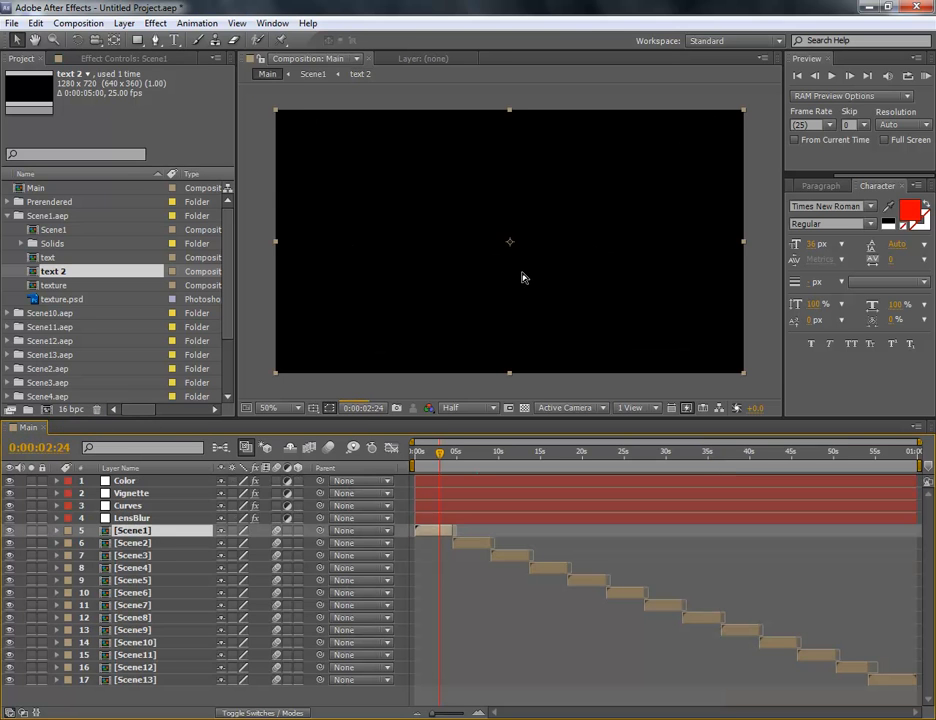
Preview the Main composition at 0:00:01:19, 0:00:02:13, 0:00:07:19 and 0:00:12:08 to check the scene titles
left_click(430, 452)
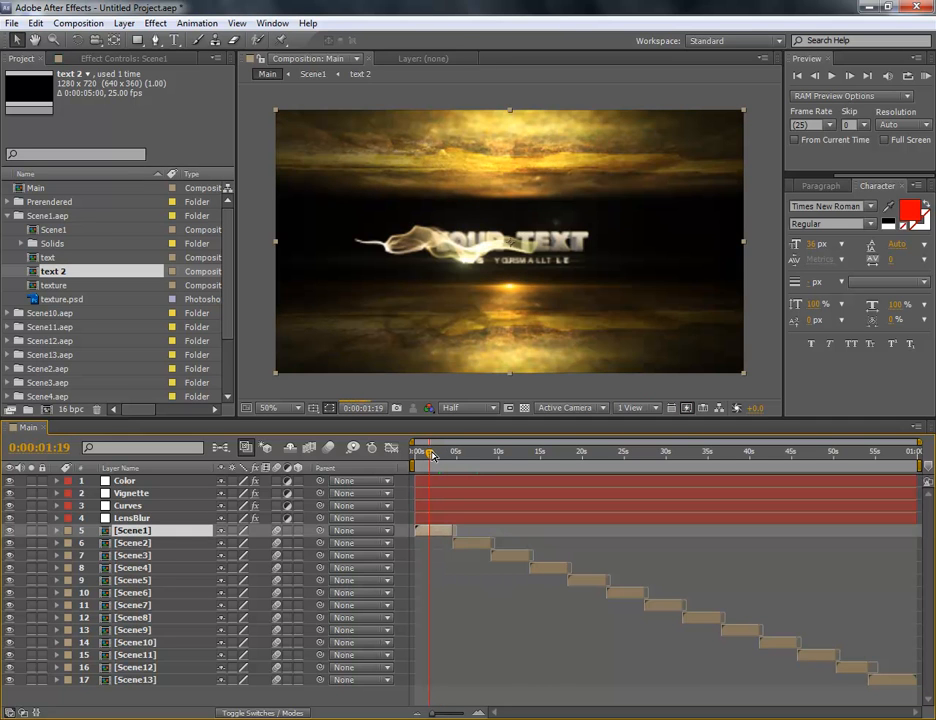
left_click(436, 453)
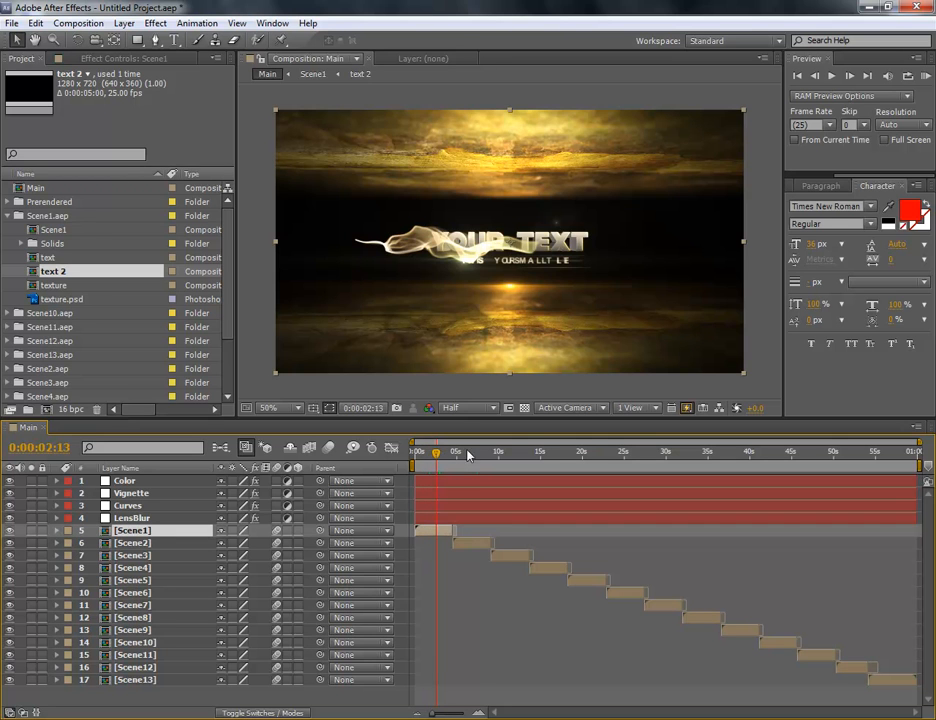
left_click(481, 455)
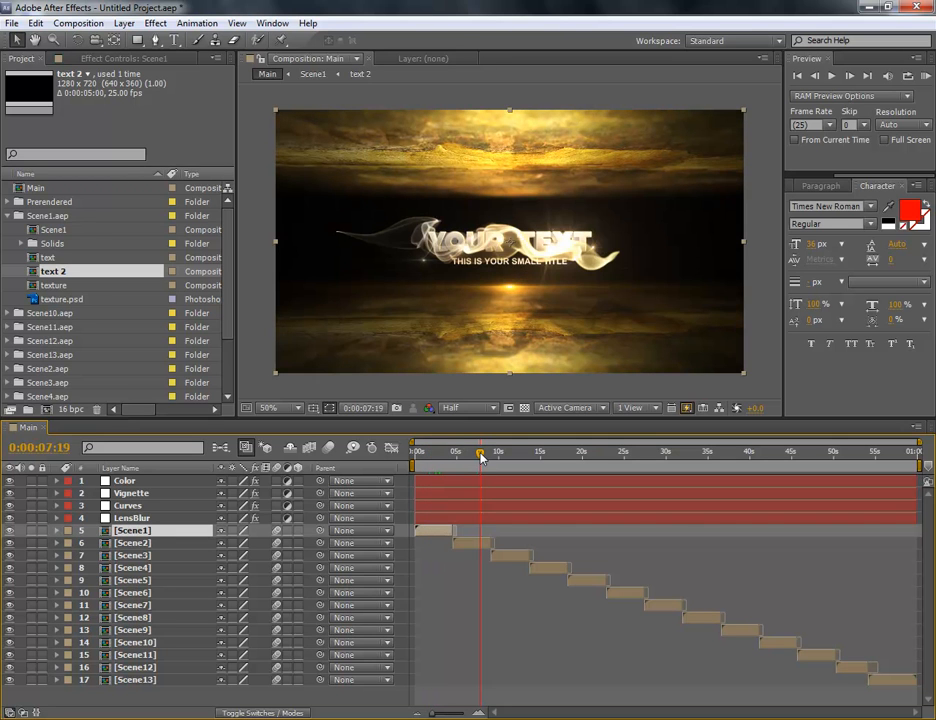
left_click(518, 455)
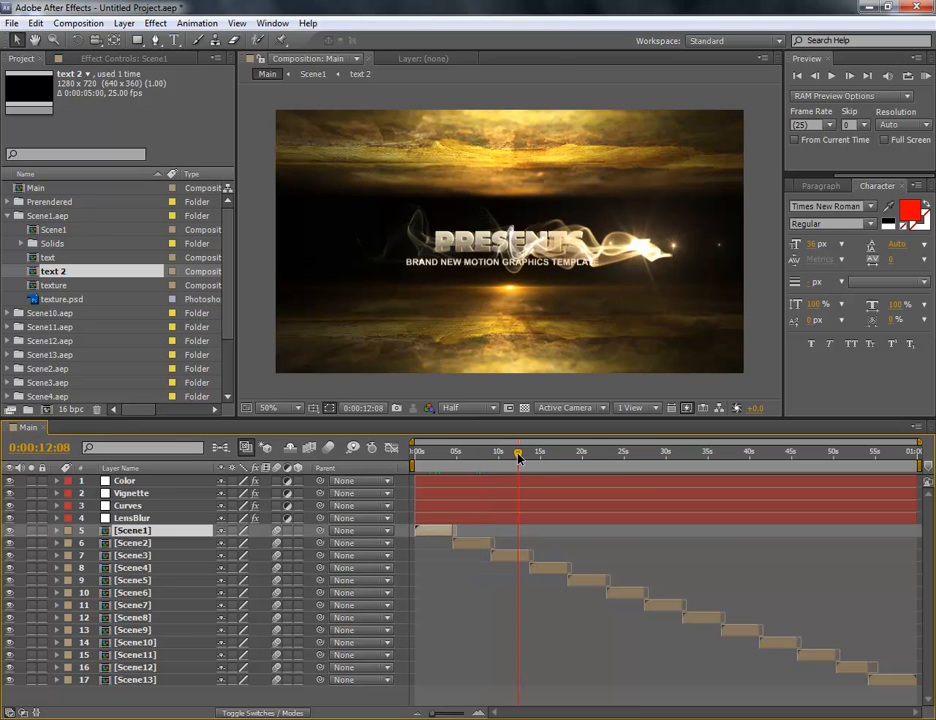
Go to 0:00:36:00 in Main, select the Scene8 layer, and expand the Scene8.aep project folder in place of Scene1.aep
left_click(716, 455)
left_click(704, 620)
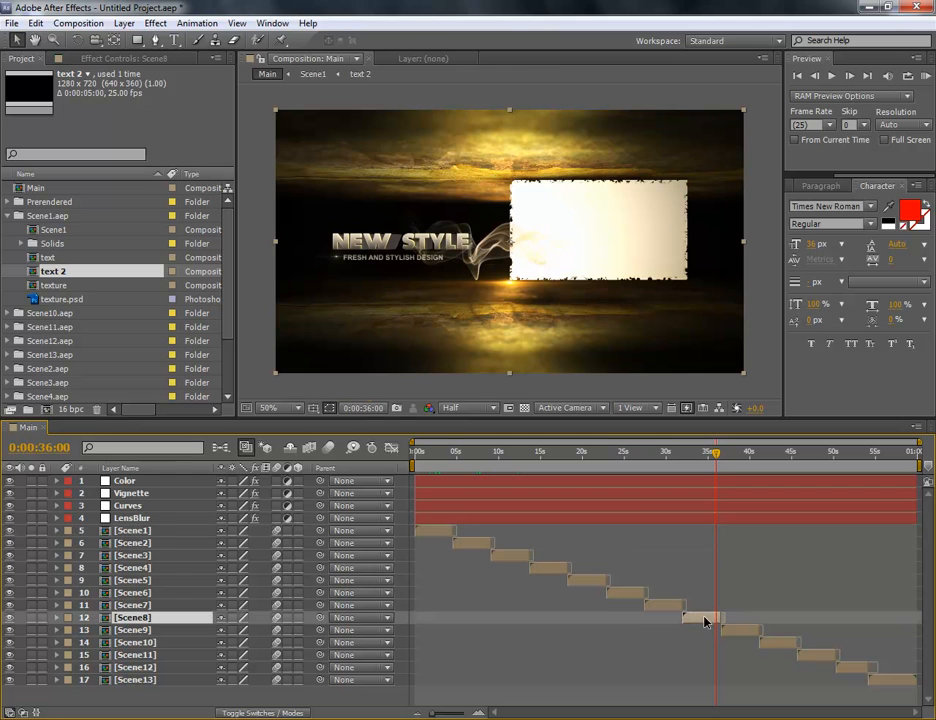
left_click(133, 624)
left_click(131, 618)
left_click(8, 216)
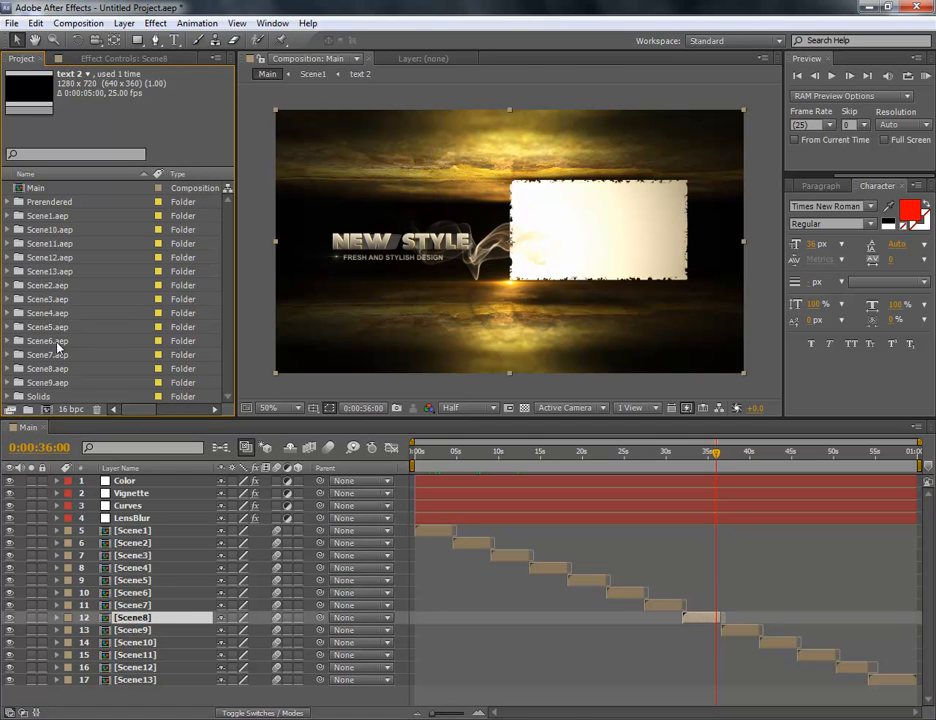
left_click(42, 368)
left_click(8, 369)
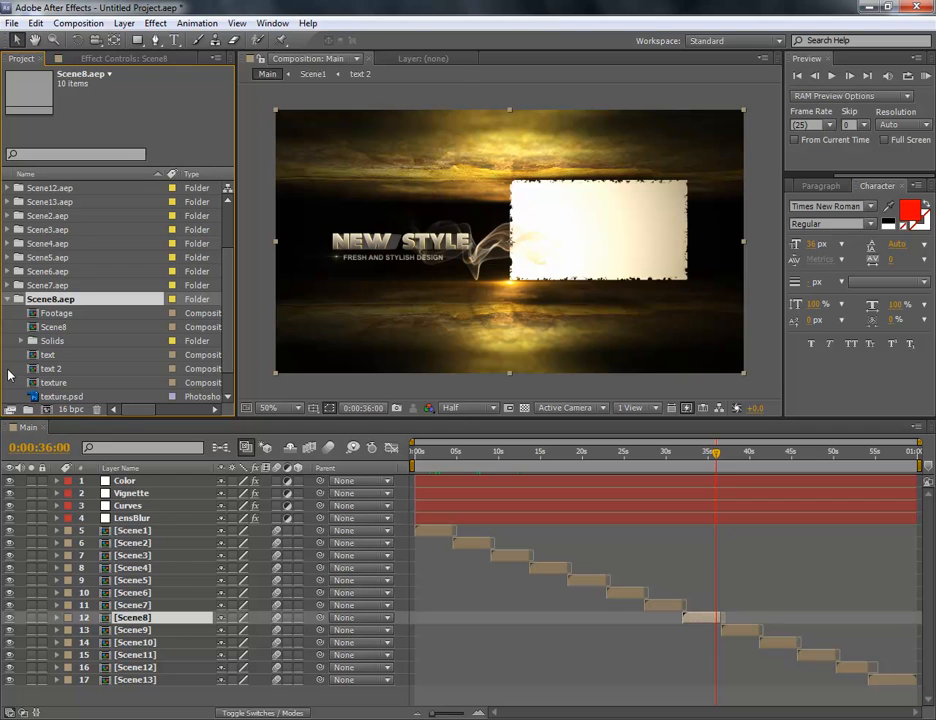
Select the "text" and "text 2" compositions in the Scene8.aep folder and open both together
left_click(45, 355)
left_click(50, 368)
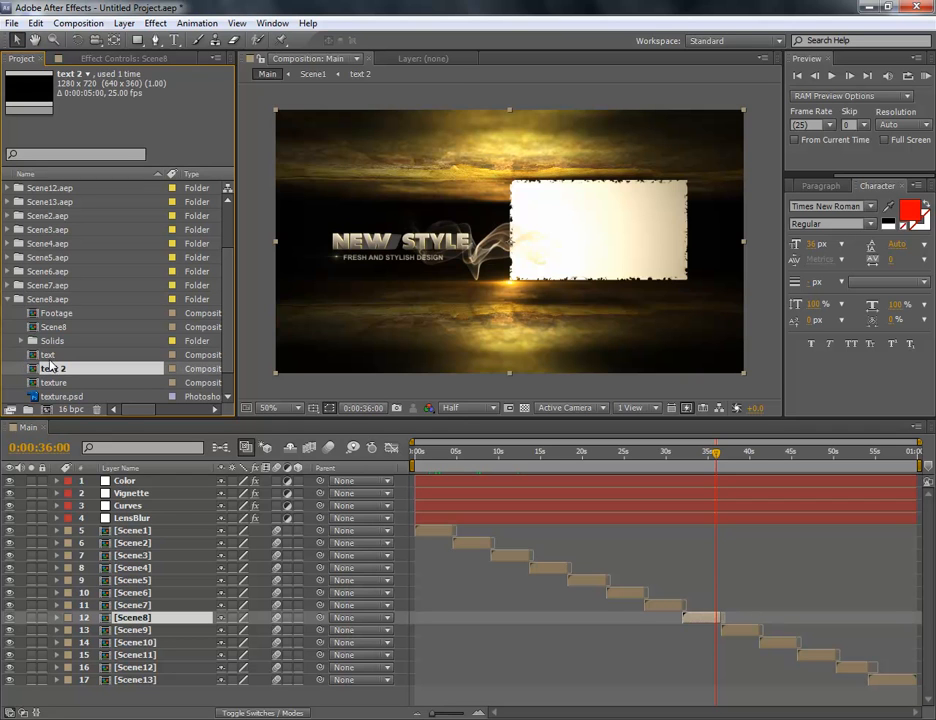
left_click(47, 355)
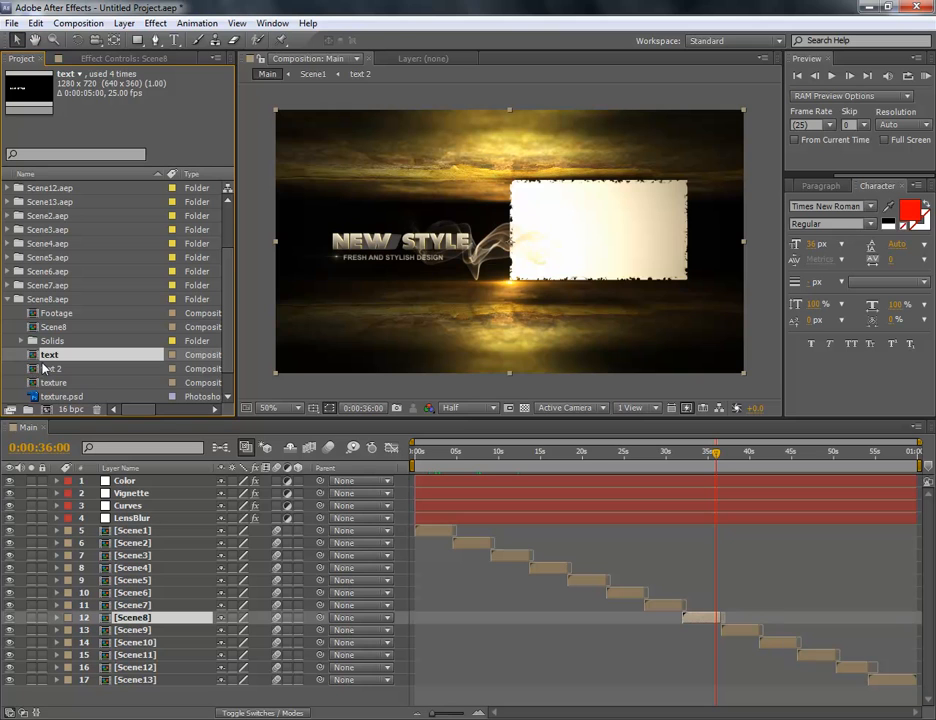
left_click(44, 369, "shift")
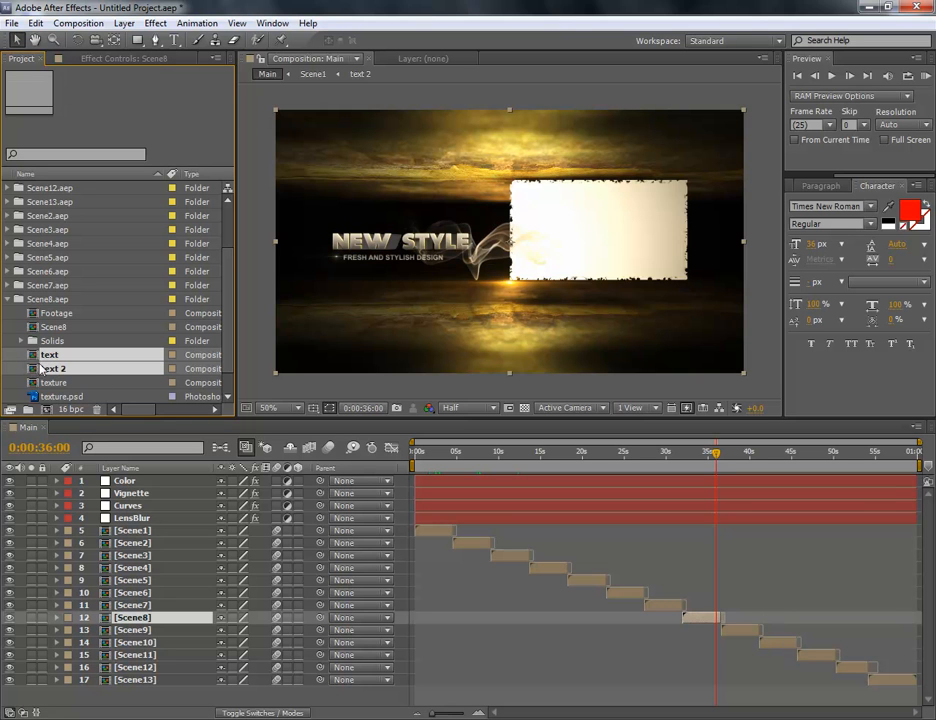
double_click(33, 358)
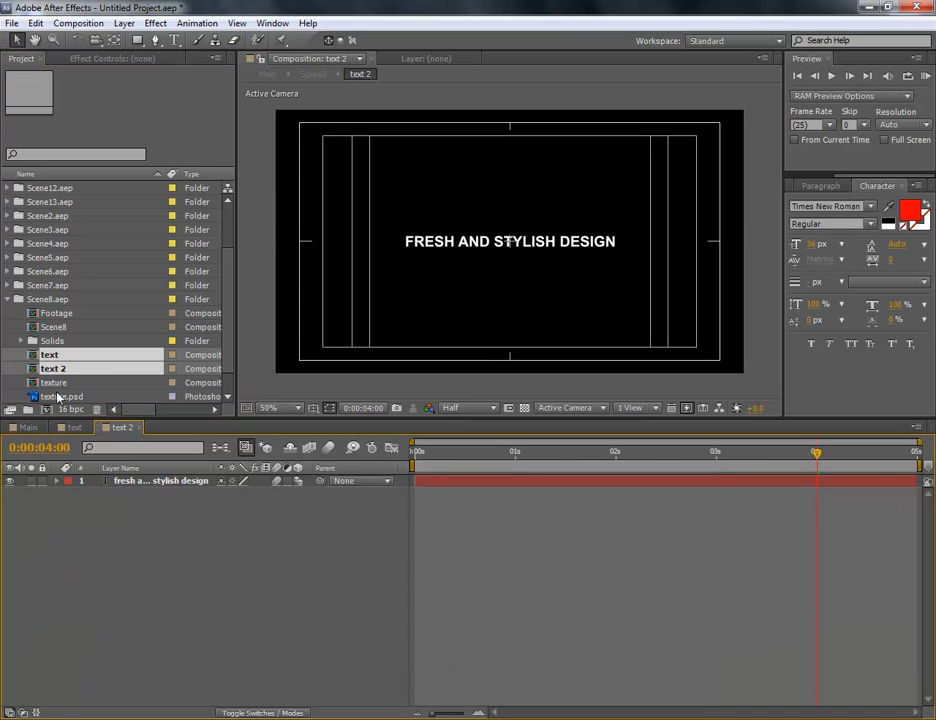
Replace the "new style" title in Scene8's "text" composition with "this text8"
left_click(135, 481)
double_click(135, 481)
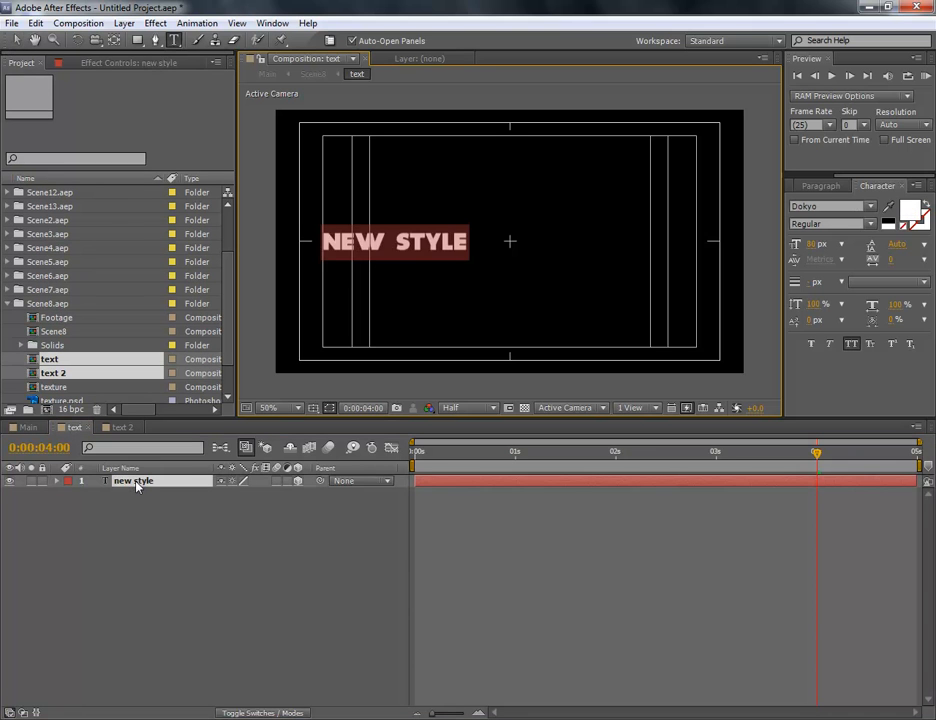
type("this")
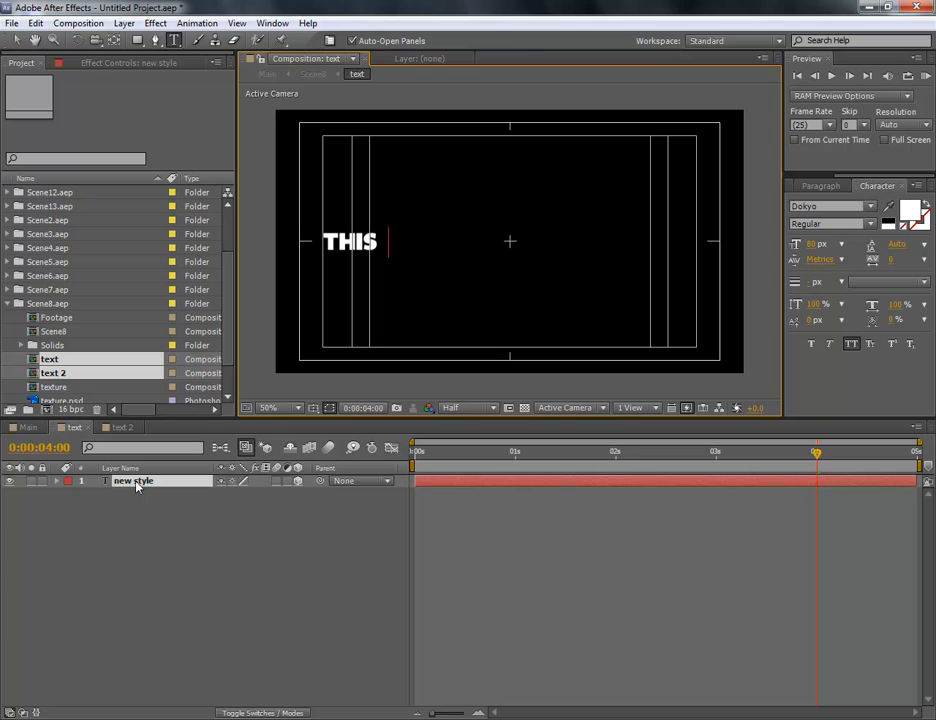
type(" text8")
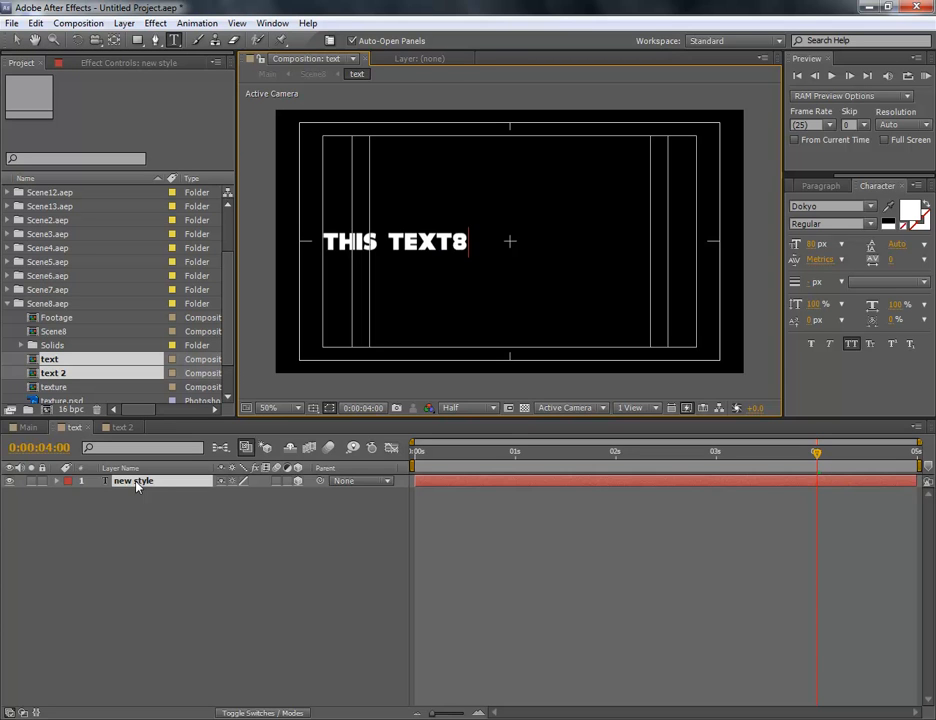
left_click(200, 549)
Replace the "fresh and stylish design" text in Scene8's "text 2" composition with "this is small text for scene8"
left_click(120, 427)
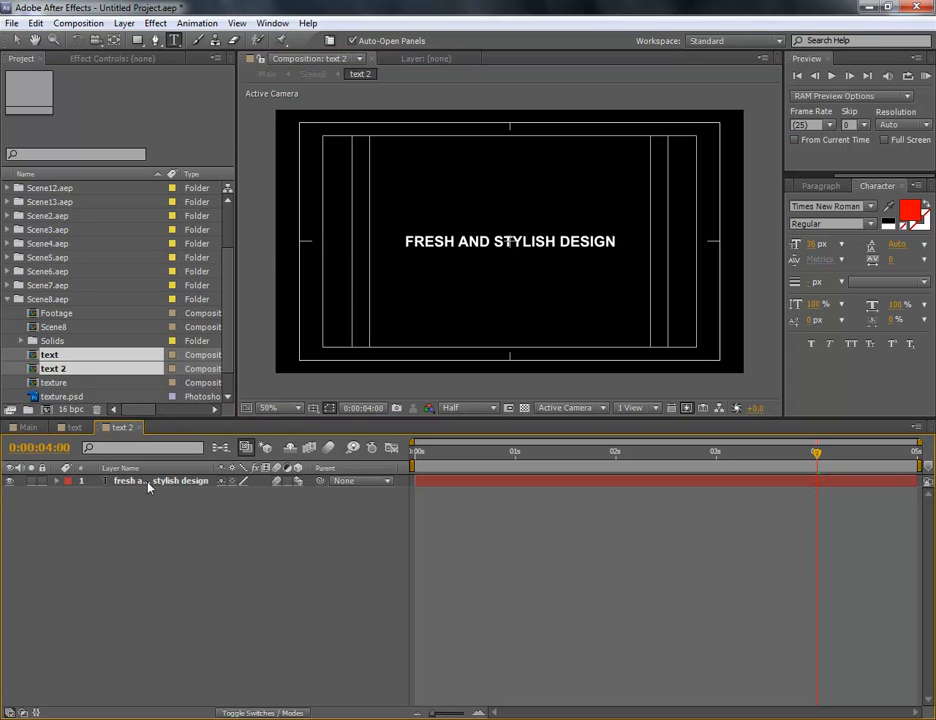
double_click(150, 483)
type("ths")
key("BackSpace")
type("is is small text for scene")
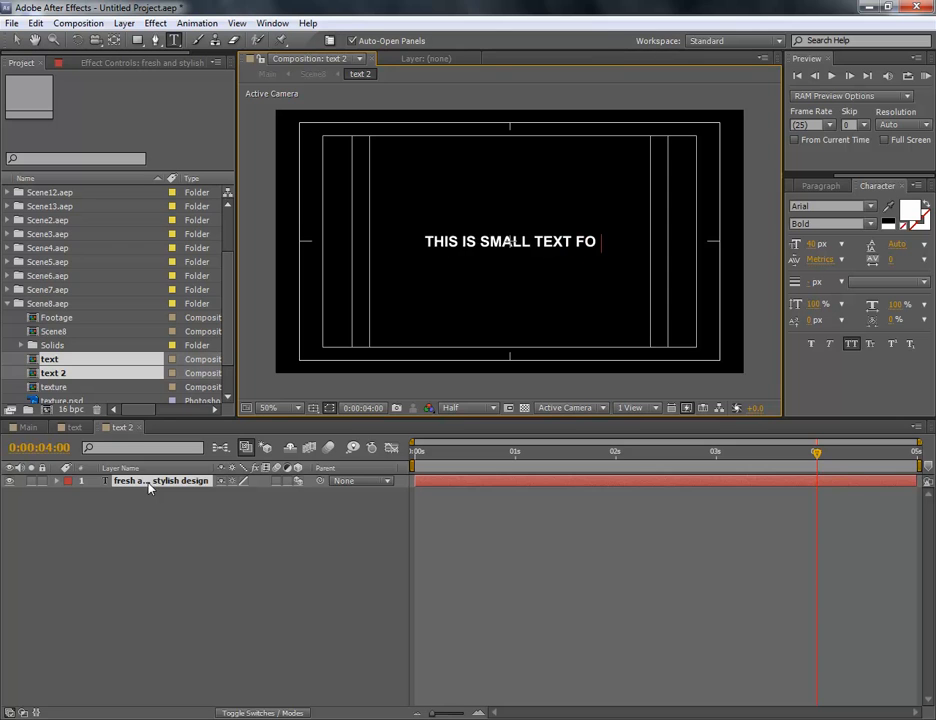
type("8")
left_click(102, 637)
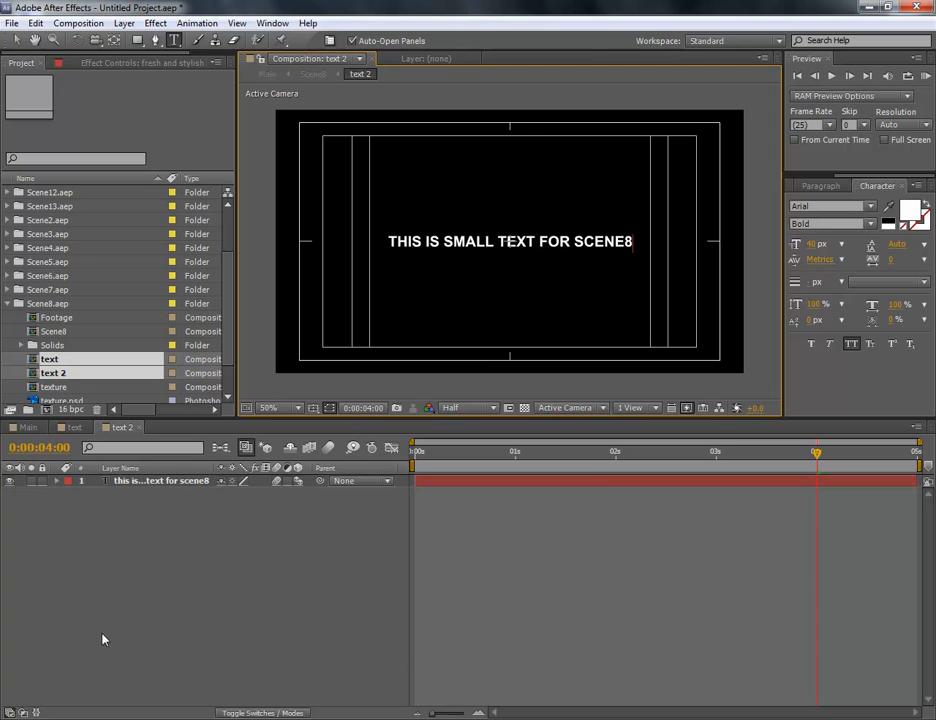
Close the "text" and "text 2" compositions to return to Main, and switch to the Selection tool
left_click(88, 429)
left_click(89, 429)
left_click(93, 429)
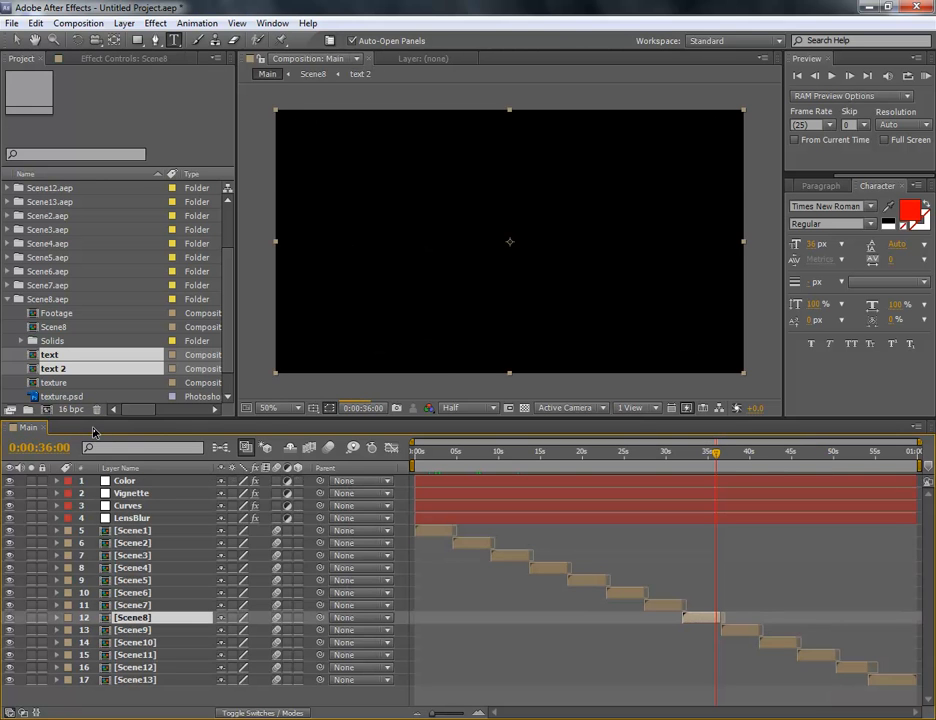
left_click(13, 42)
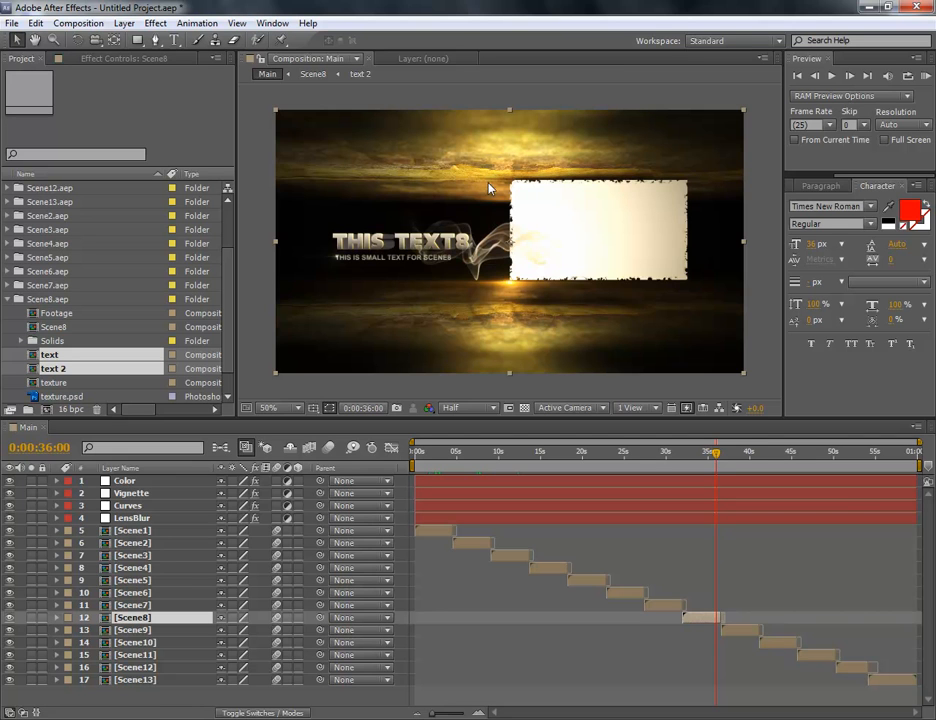
Open the Footage composition from the Scene8.aep folder and move its current time to 0:00:00:00
left_click(60, 314)
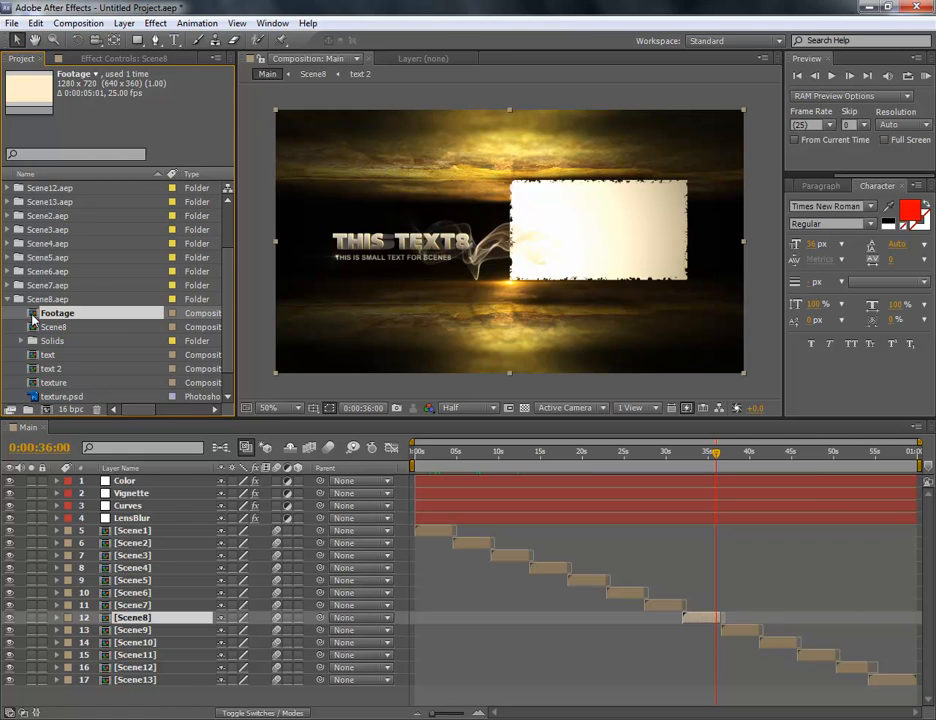
double_click(33, 318)
left_click(437, 465)
left_click_drag(437, 461, 316, 480)
left_click(166, 483)
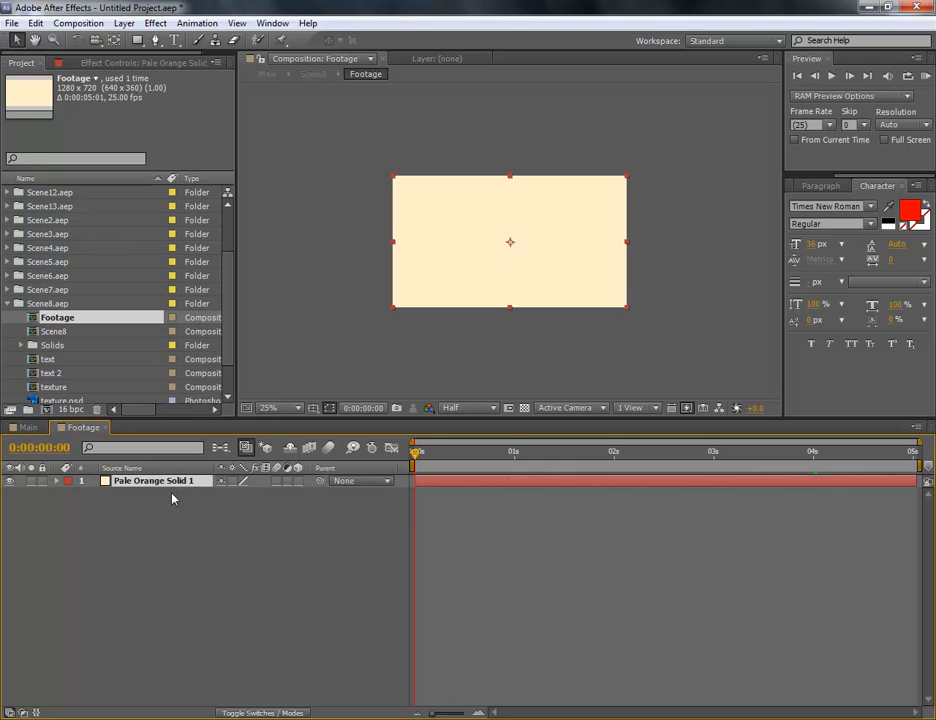
Check Scene8's footage placeholder in Main at 0:00:34:06 and return to the Footage composition
left_click(28, 427)
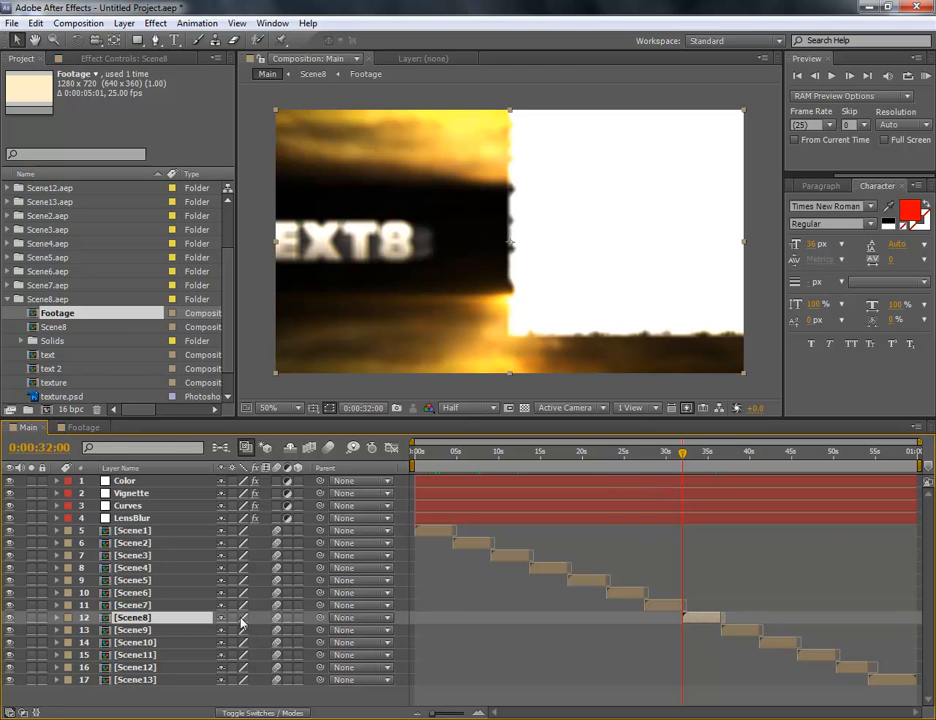
left_click(703, 456)
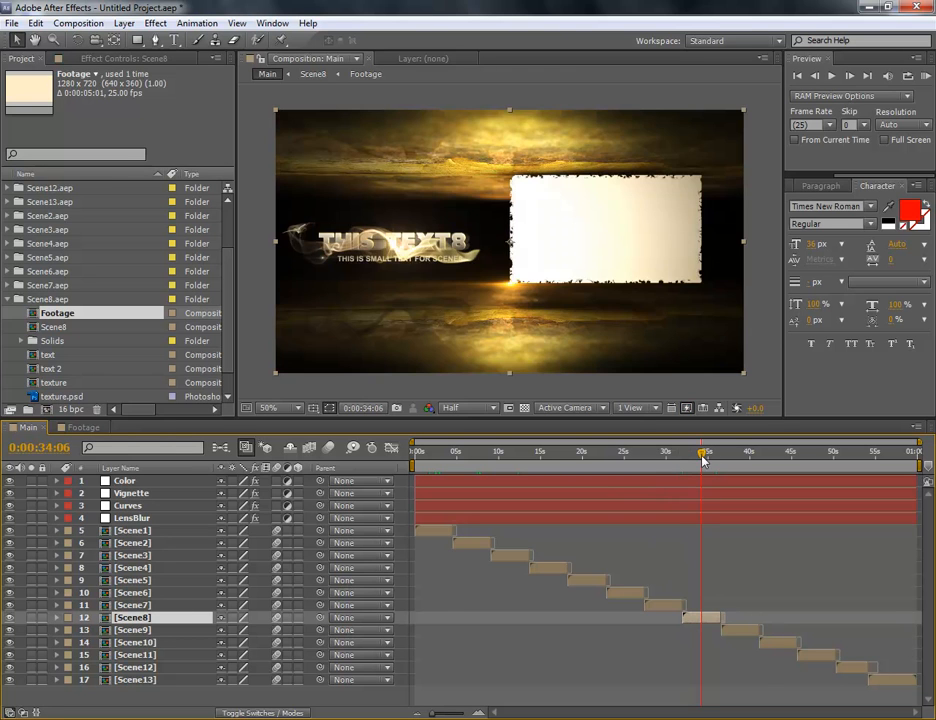
left_click(95, 430)
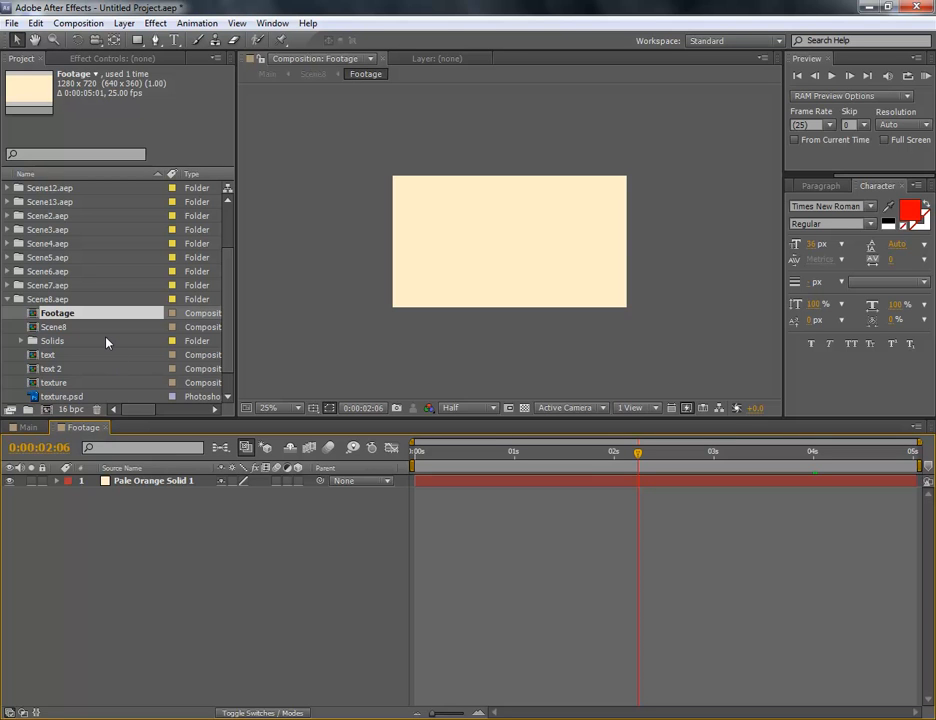
Import the video file 000362_VTXHD.mov into the Scene8.aep project folder
left_click(55, 300)
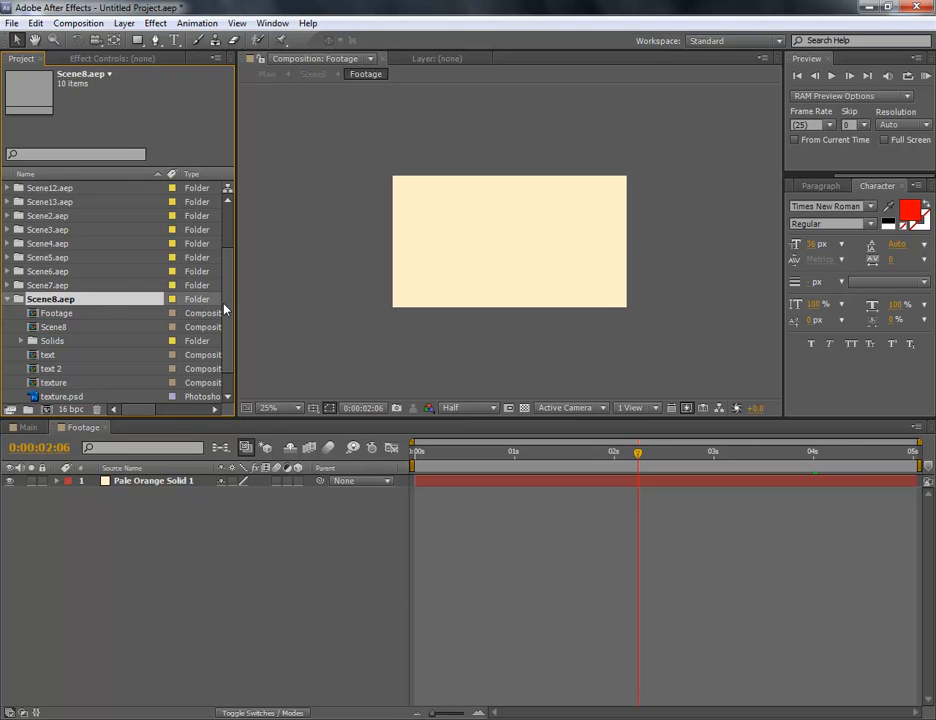
left_click(15, 26)
mouse_move(198, 264)
left_click(256, 262)
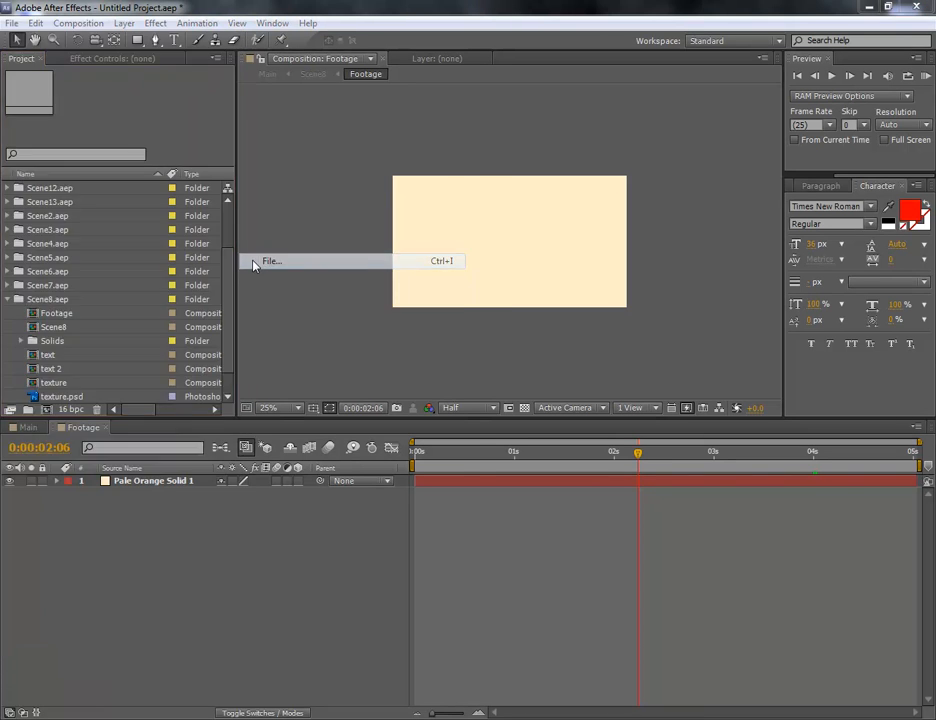
mouse_move(472, 119)
left_mouse_down()
mouse_move(474, 230)
mouse_move(481, 143)
mouse_move(478, 244)
mouse_move(489, 153)
mouse_move(478, 108)
left_mouse_up()
left_click(195, 138)
left_click(446, 301)
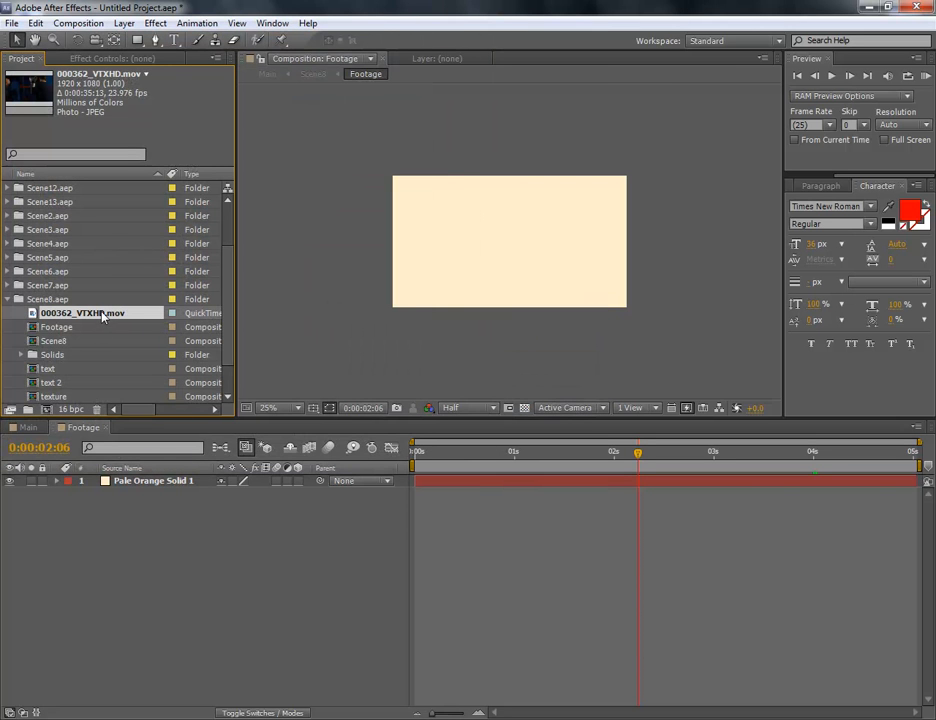
Add 000362_VTXHD.mov to the Footage composition and delete the Pale Orange Solid 1 layer
left_click_drag(103, 316, 100, 485)
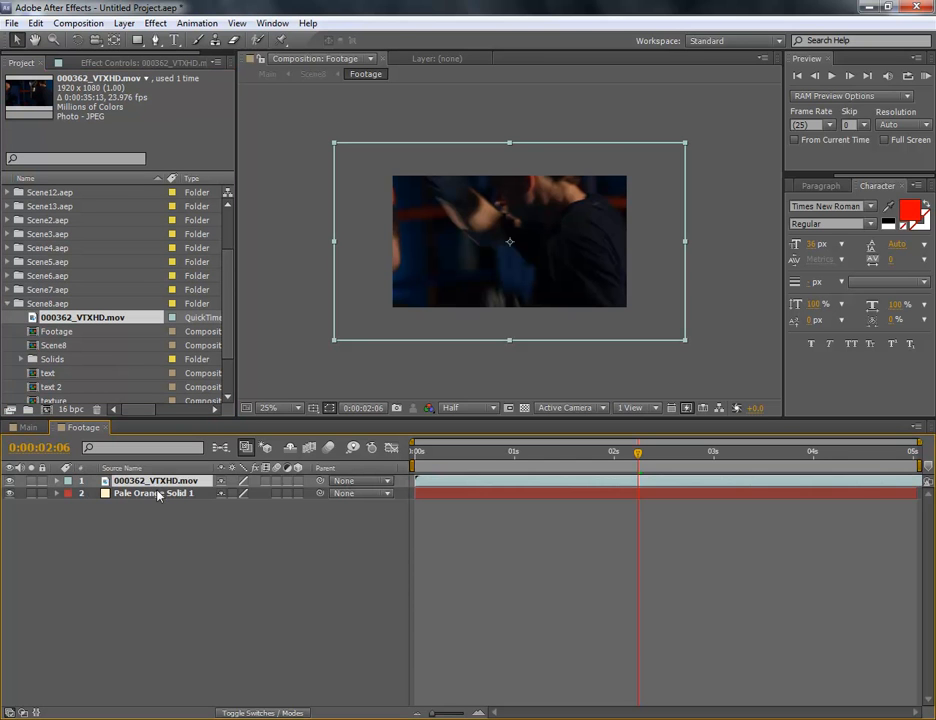
left_click(148, 494)
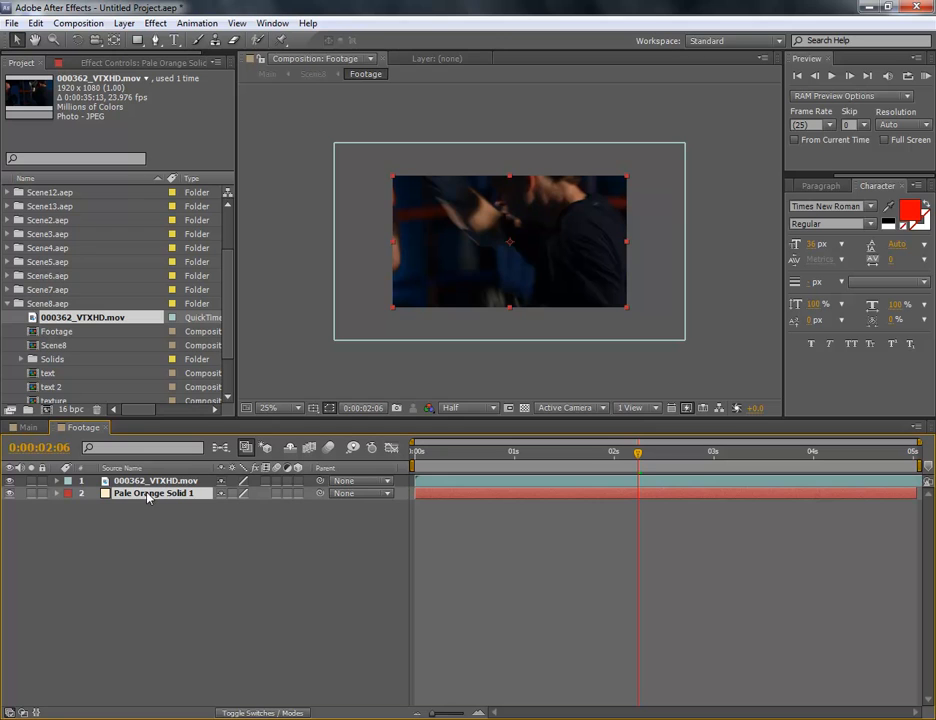
key("Delete")
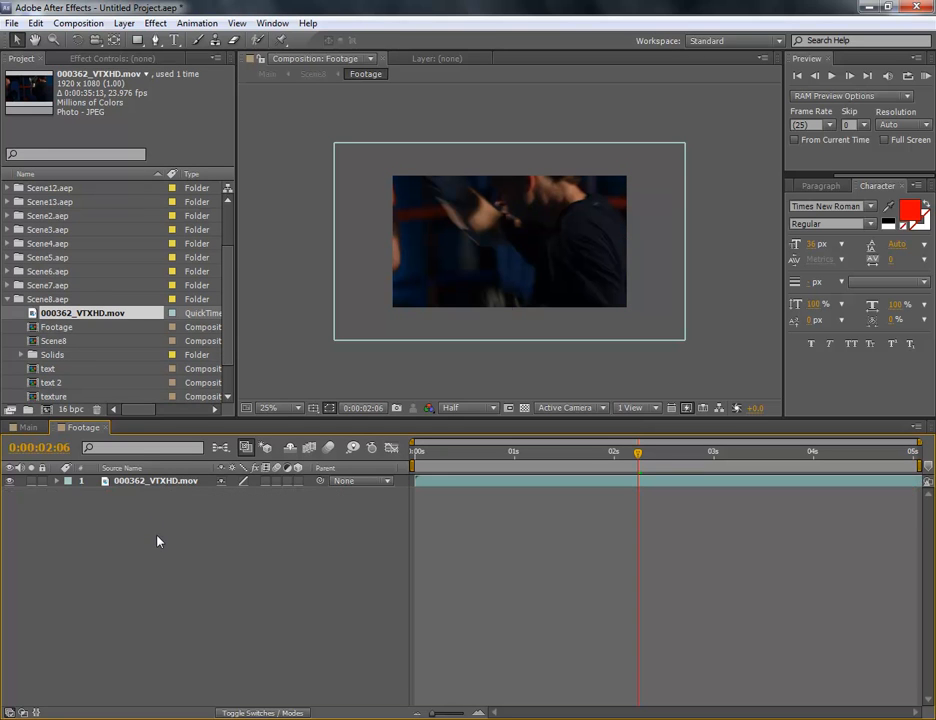
Fit the 000362_VTXHD.mov layer to the composition and check it at 0:00:00:00
left_click(157, 484)
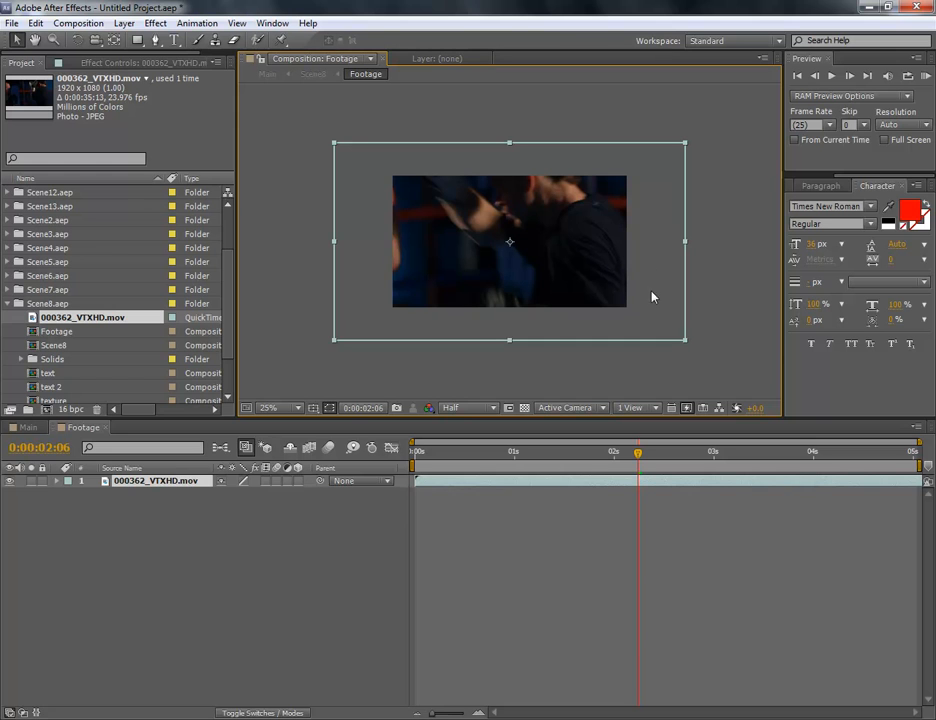
right_click(155, 482)
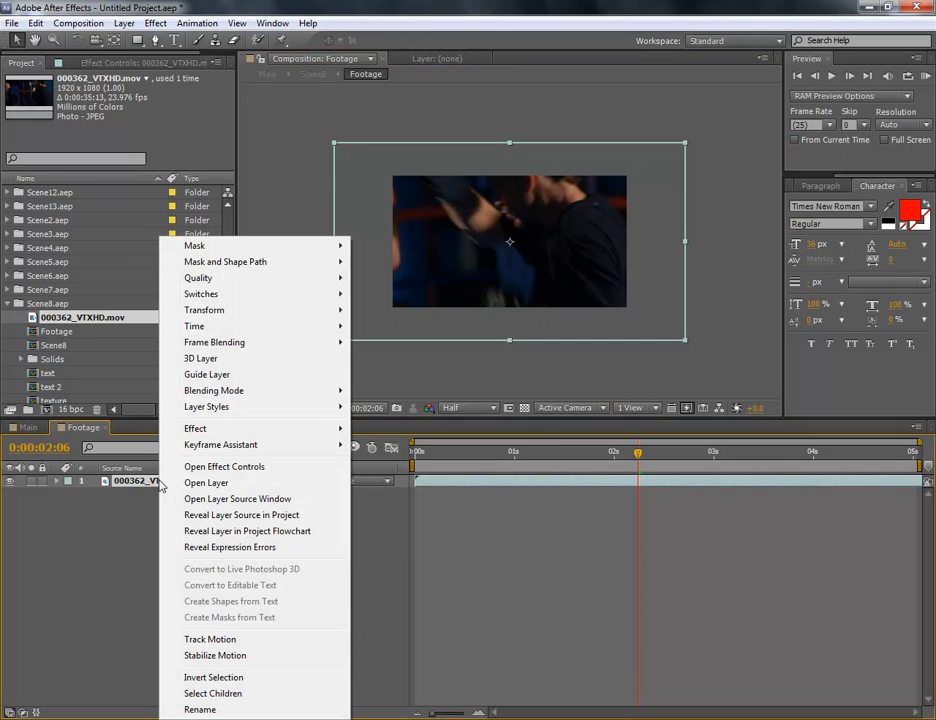
mouse_move(205, 312)
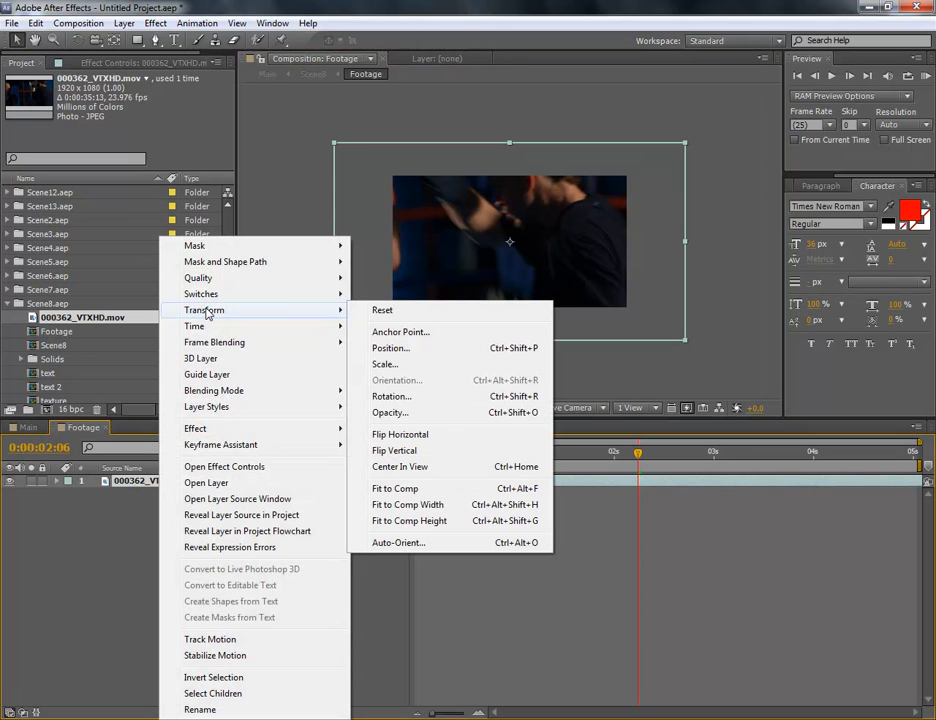
left_click(395, 488)
left_click(211, 511)
left_click_drag(436, 455, 407, 484)
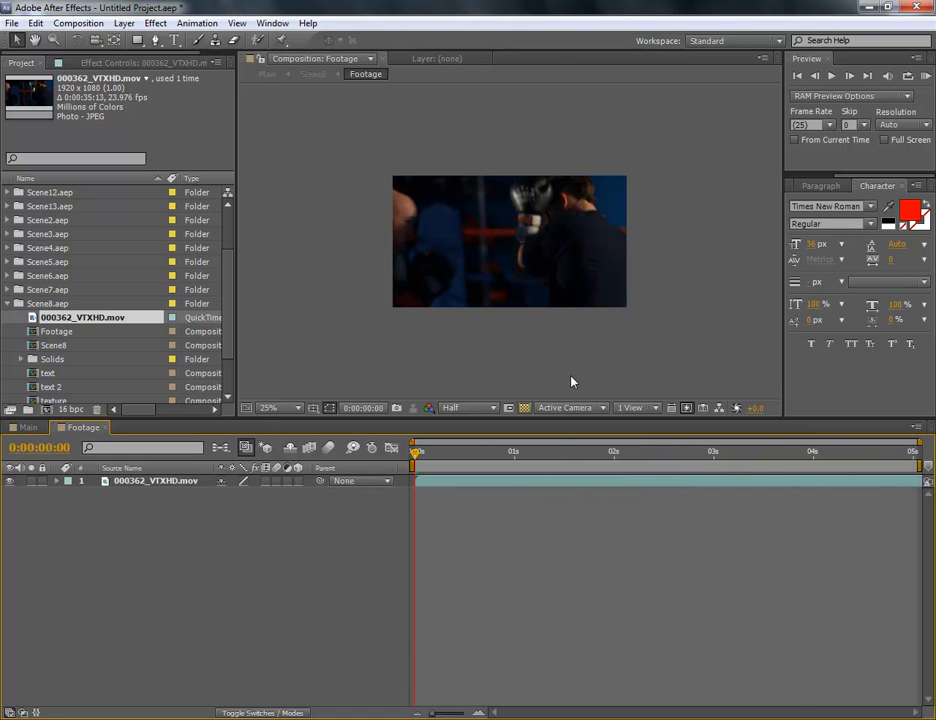
Close the Footage composition and preview Scene8 in Main at 0:00:35:03
left_click(108, 428)
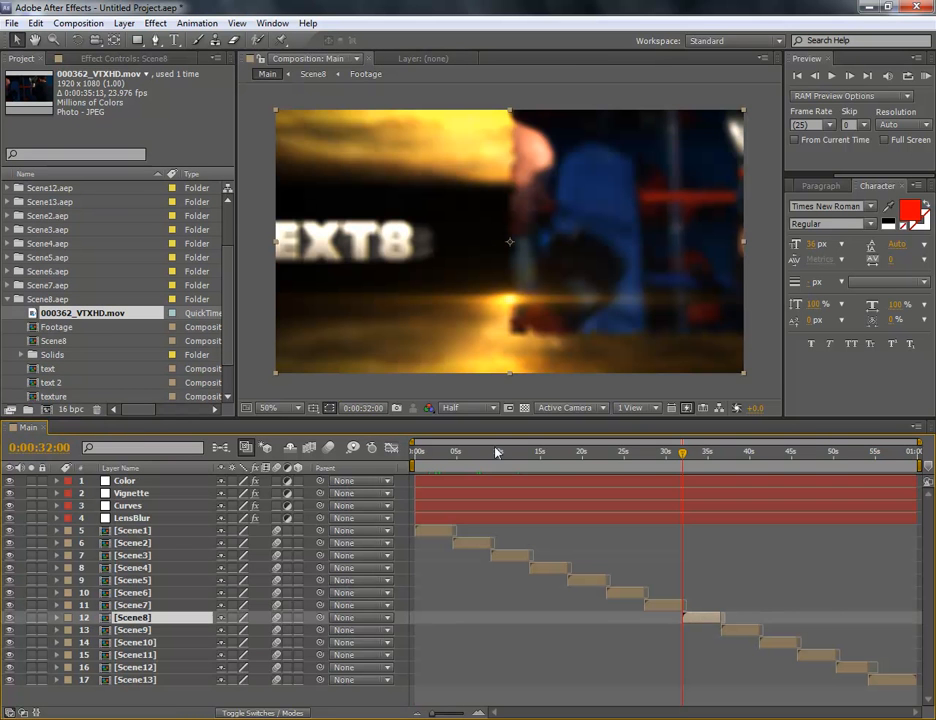
left_click(708, 459)
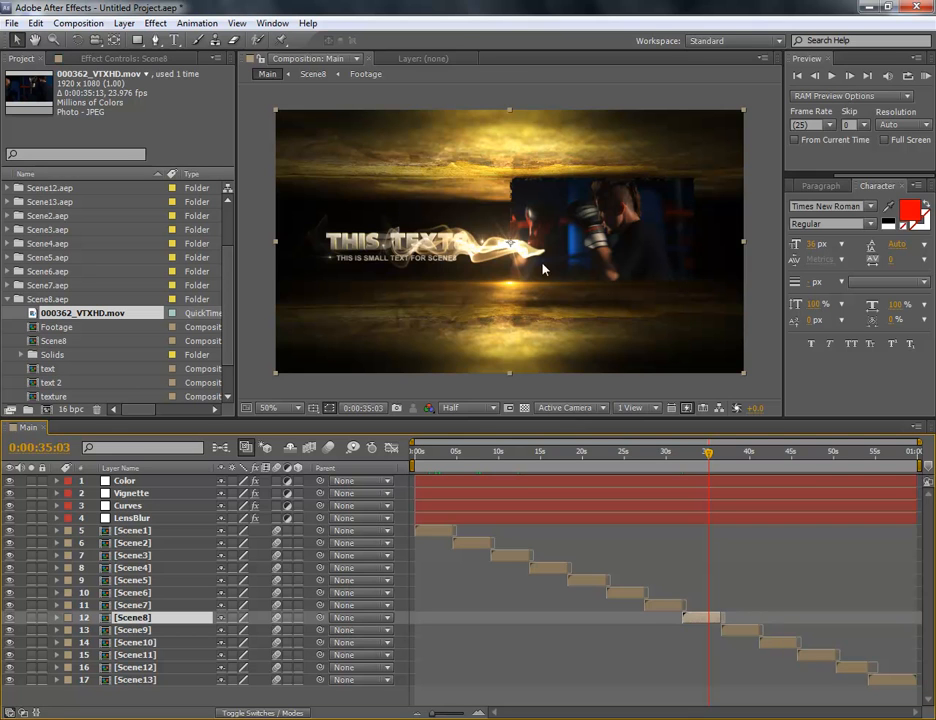
left_click(760, 545)
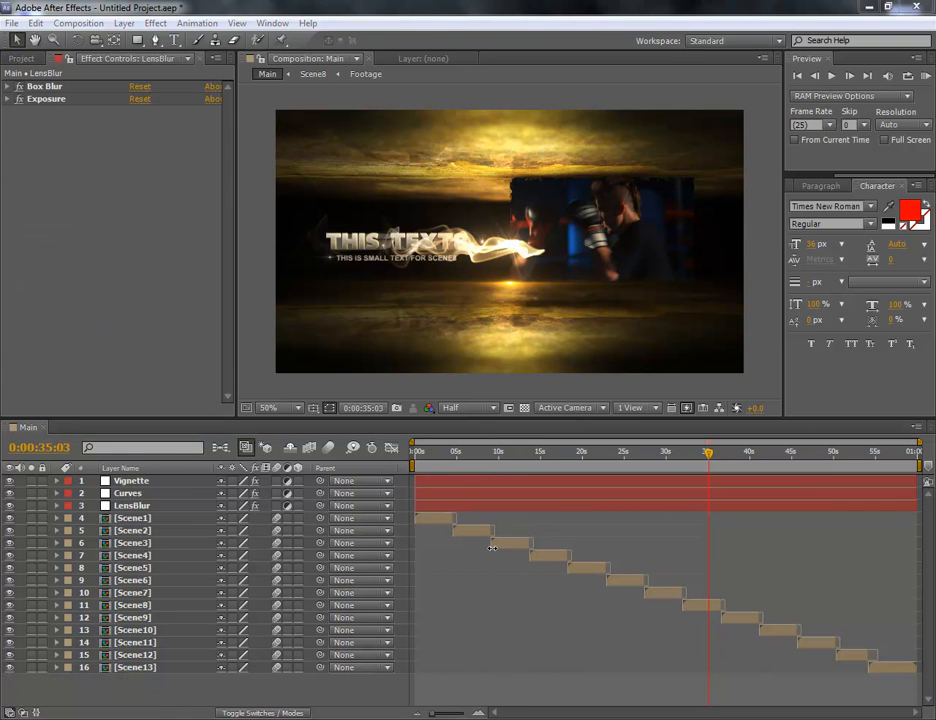
Collapse the Scene8.aep folder, then select the Main composition in the project and open the Render Queue
left_click(21, 58)
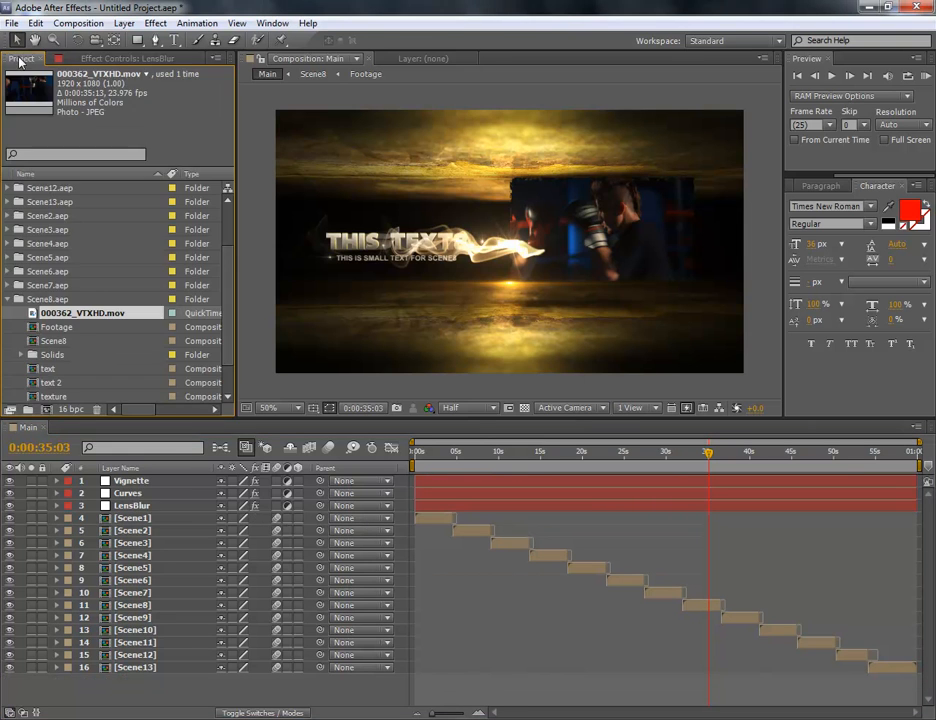
left_click(8, 299)
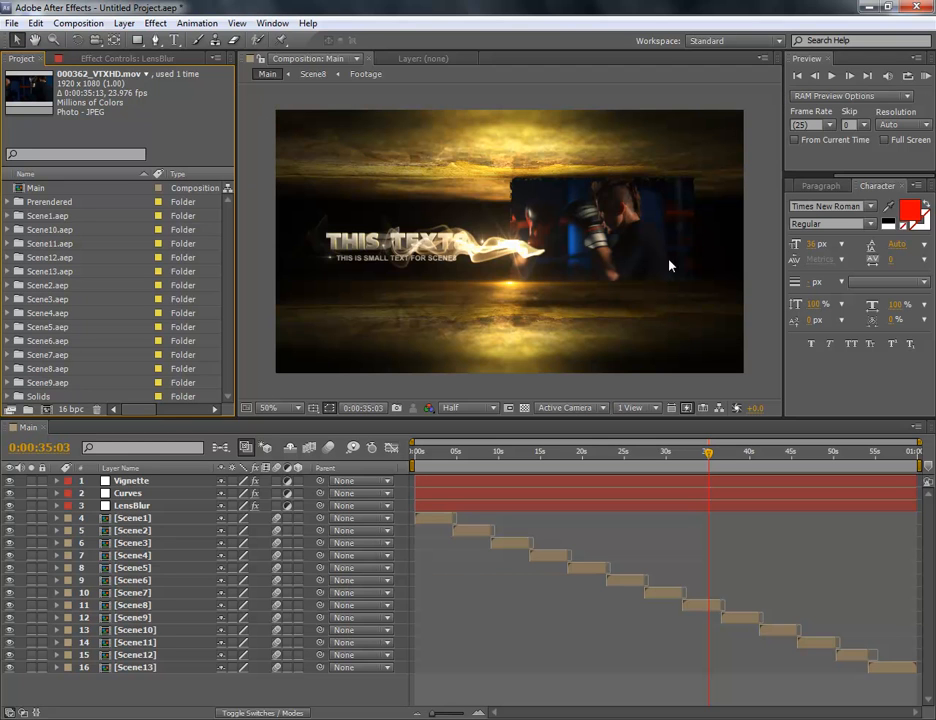
left_click(67, 190)
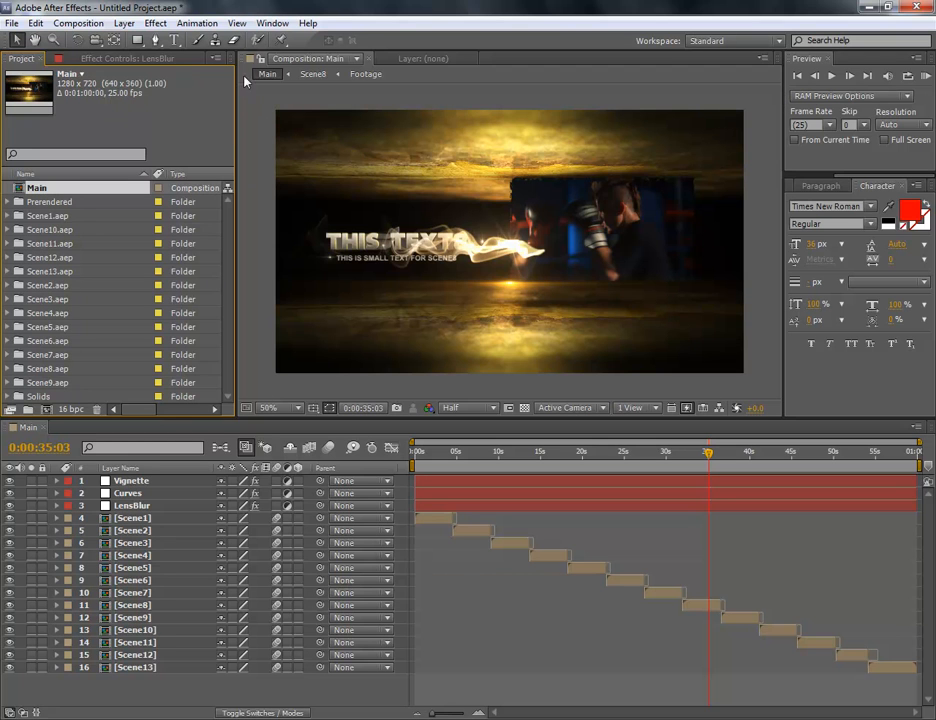
left_click(272, 23)
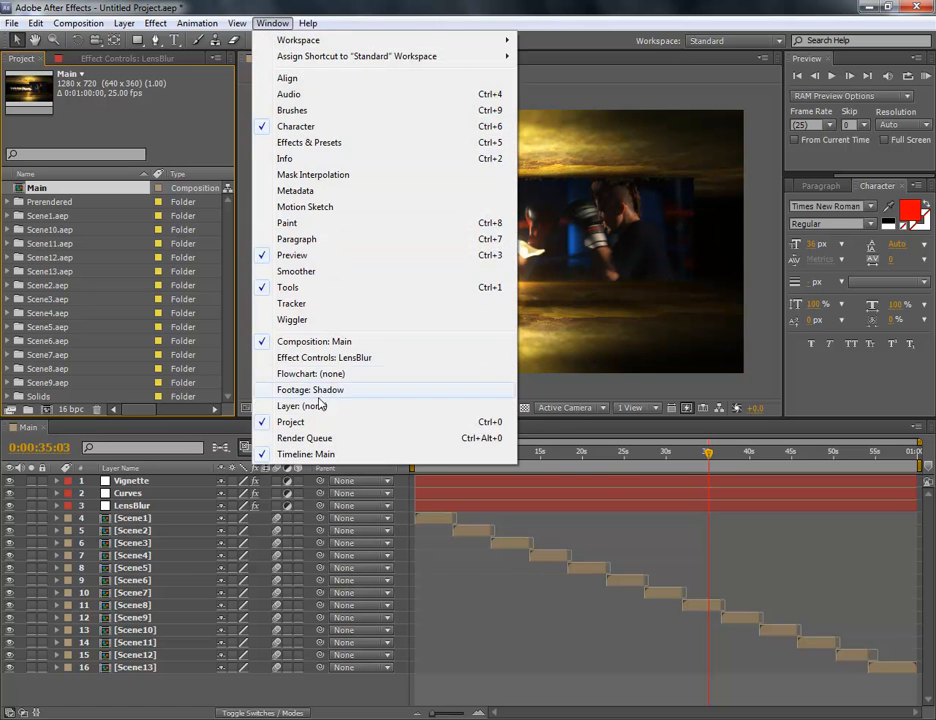
left_click(310, 438)
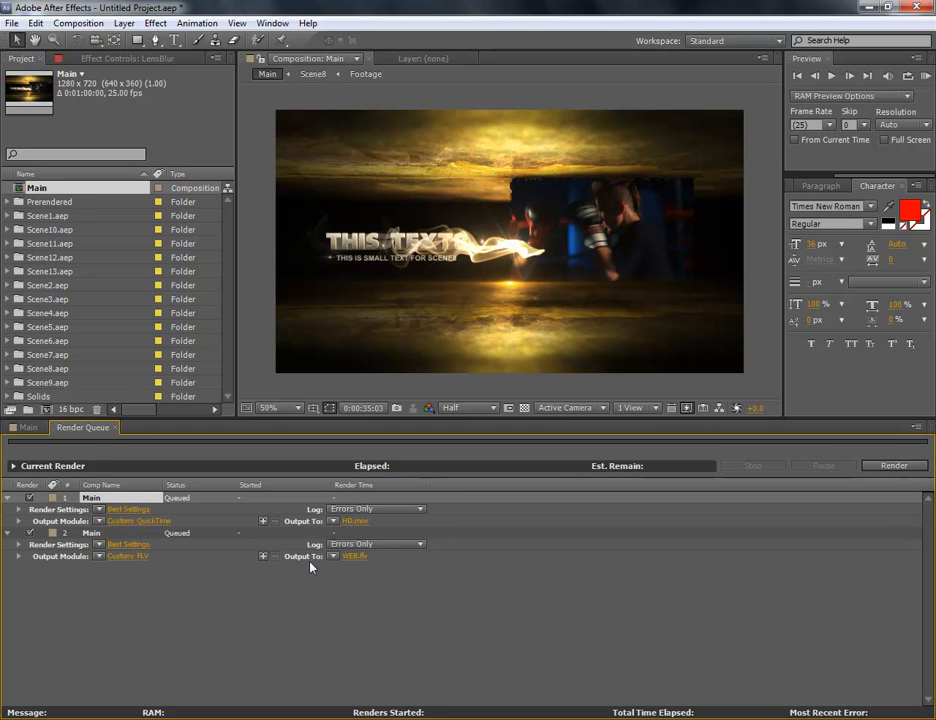
Leave only the WEB.flv render of Main queued, and view its output destination without changing it
left_click(29, 497)
left_click(29, 532)
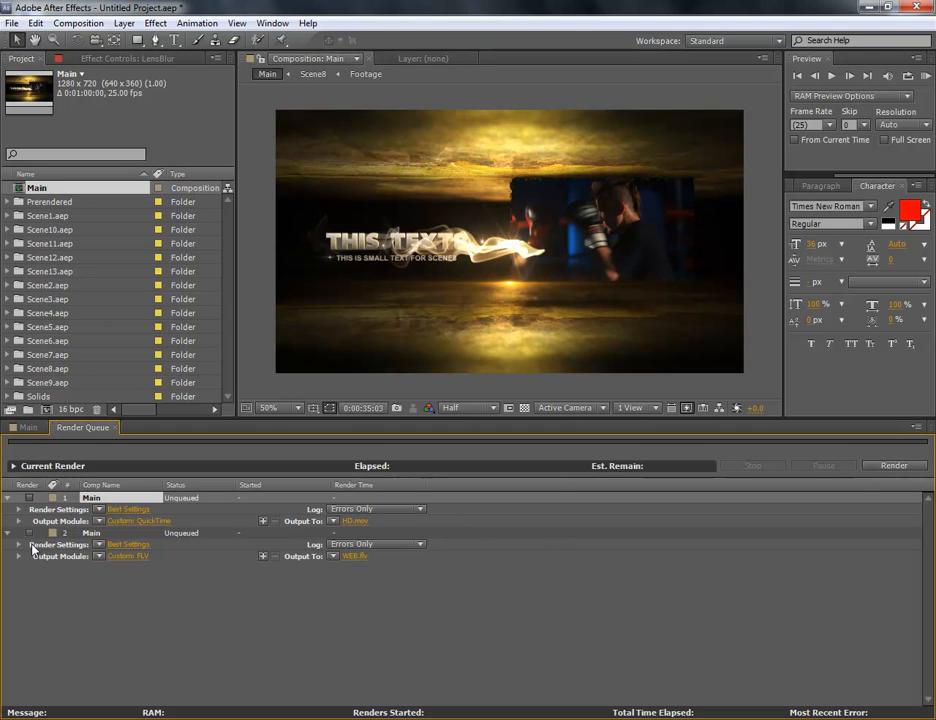
left_click(30, 533)
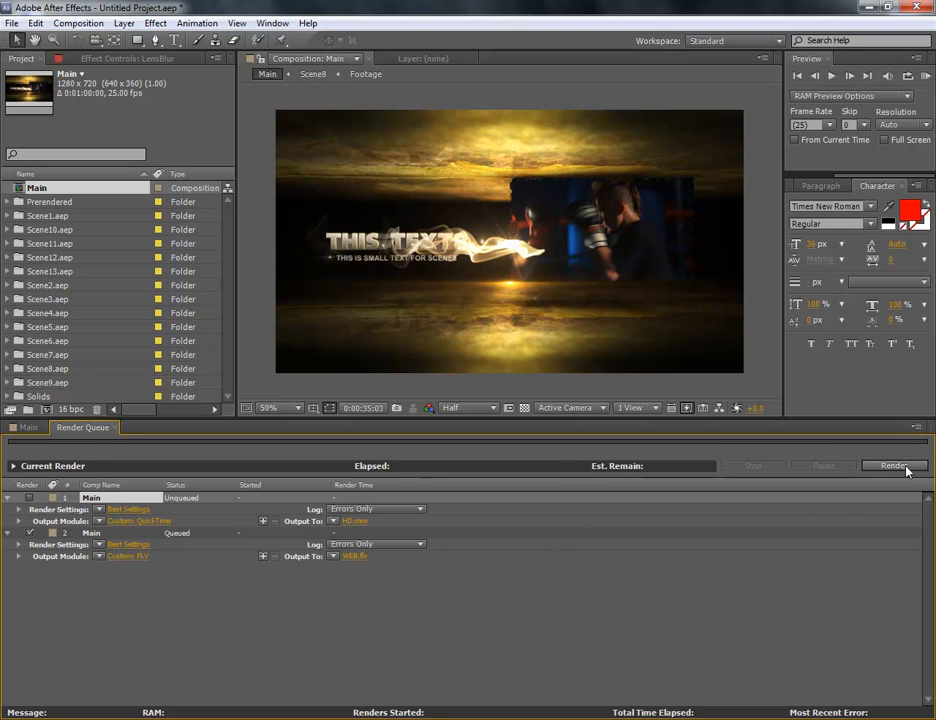
left_click(356, 556)
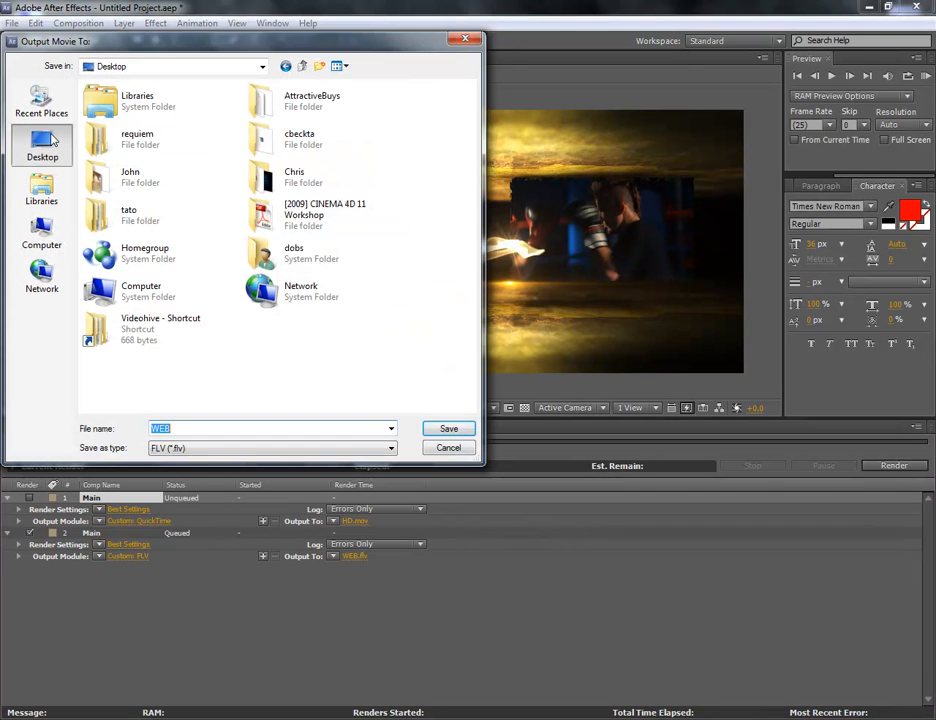
left_click(448, 448)
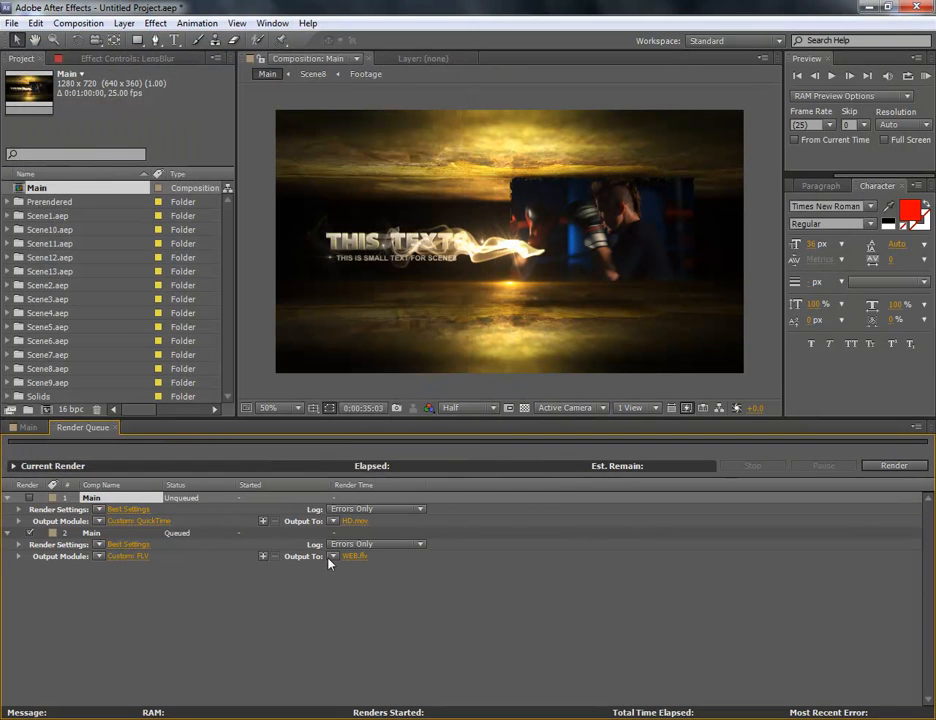
View the HD.mov output destination without changing it, and leave both the HD.mov and WEB.flv renders queued
left_click(29, 533)
left_click(355, 521)
left_click(447, 448)
left_click(29, 534)
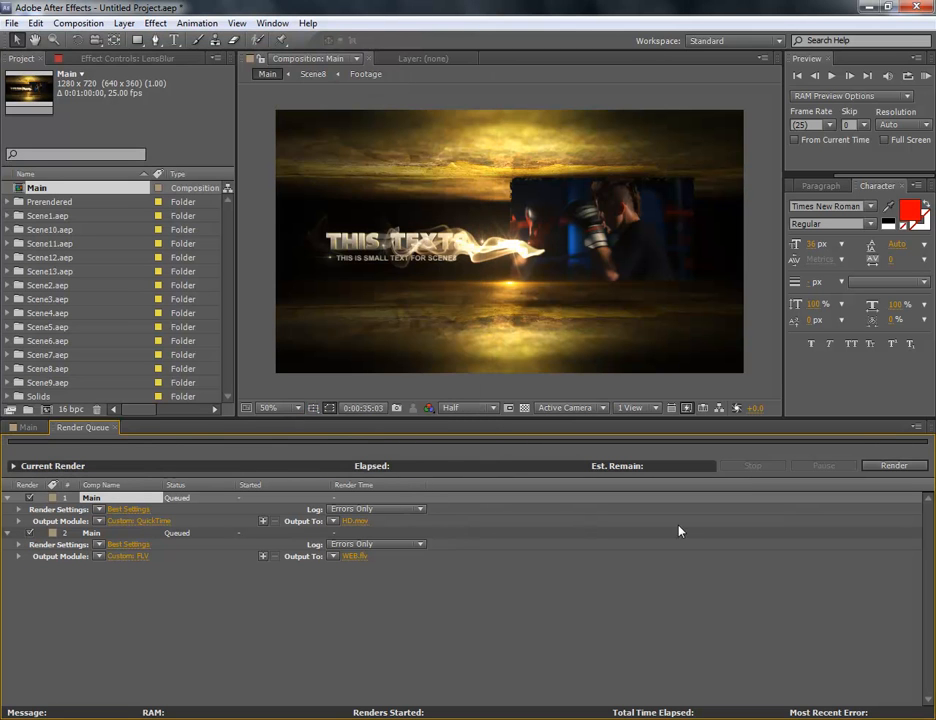